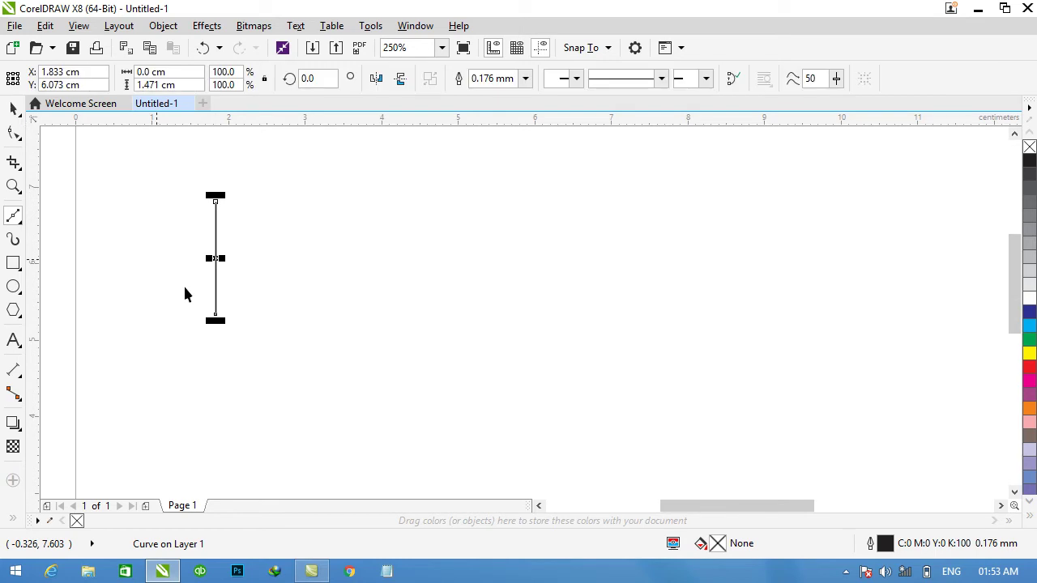
- Convert the vertical line to a curve and bow its middle outward to the left by about 0.4 cm
click(13, 133)
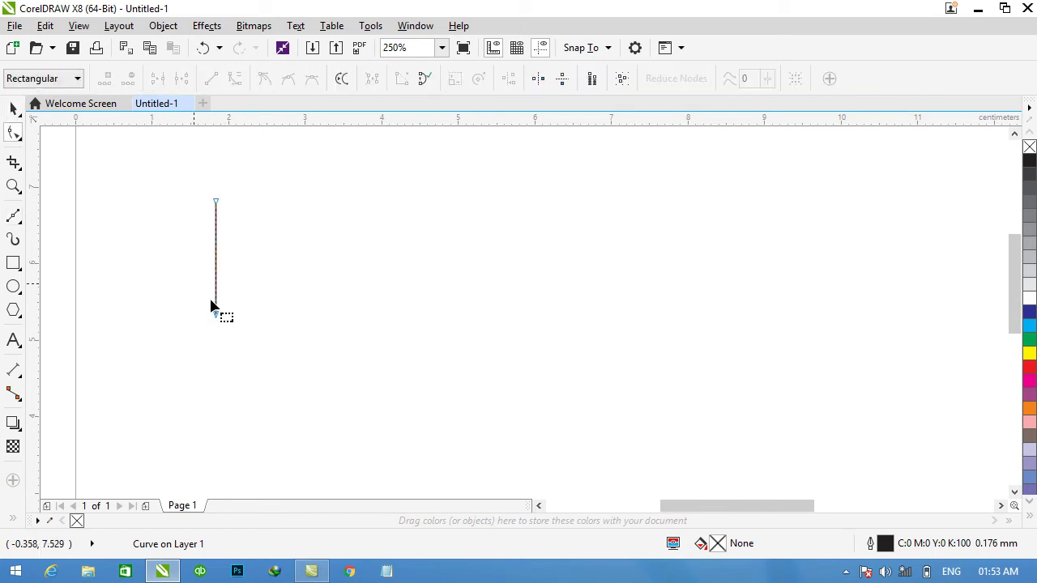
click(235, 78)
drag(217, 260, 188, 257)
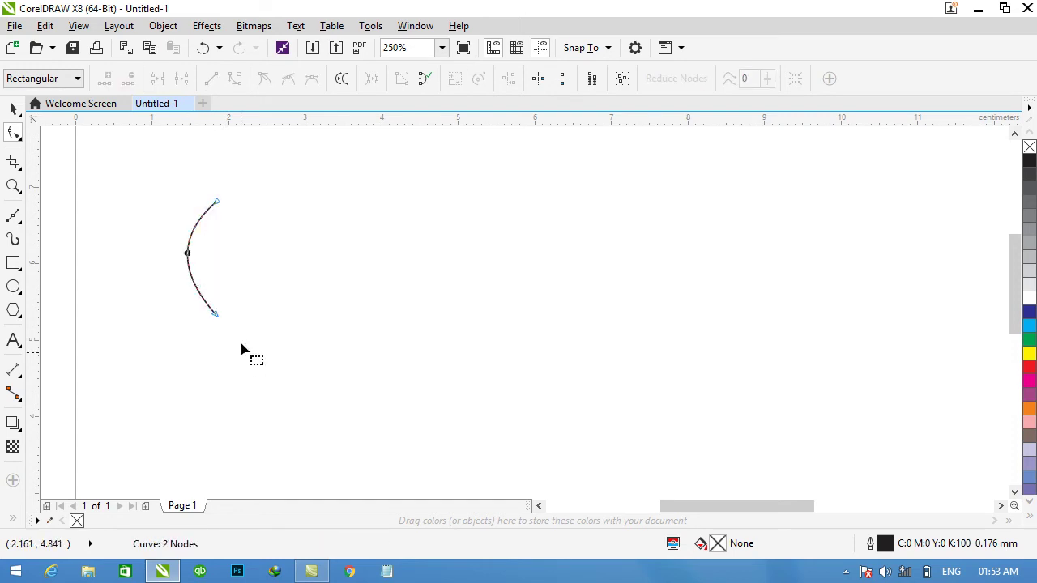
- Extend the curve from its lower end node with a right-bowed segment ending just beside the upper end node
click(13, 215)
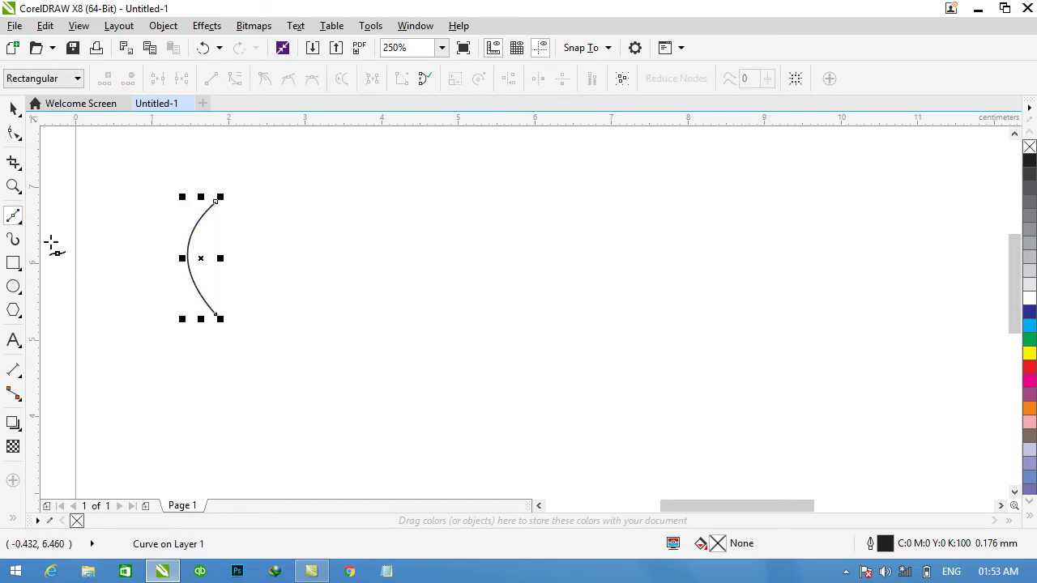
click(216, 316)
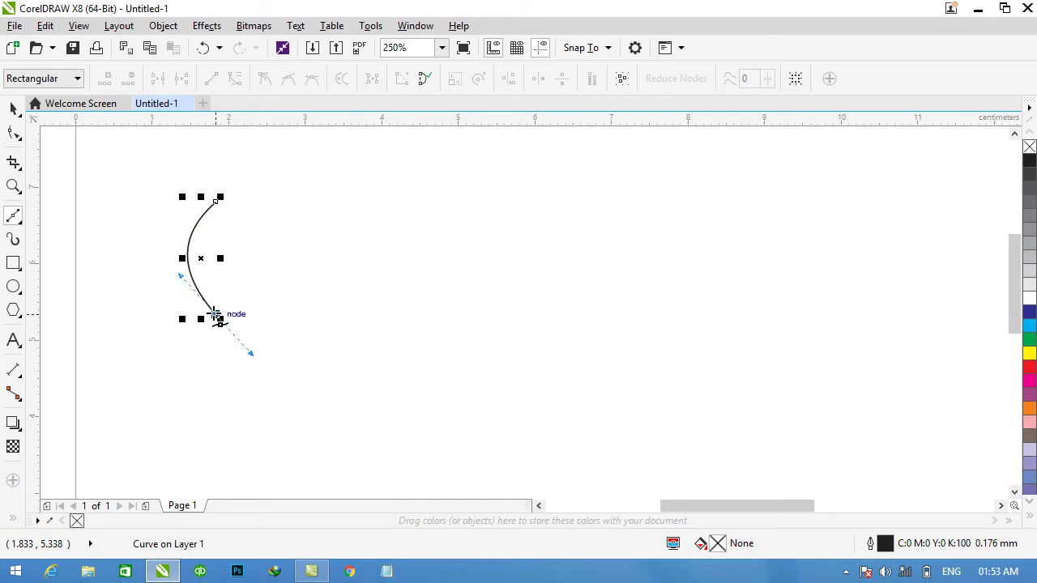
click(216, 316)
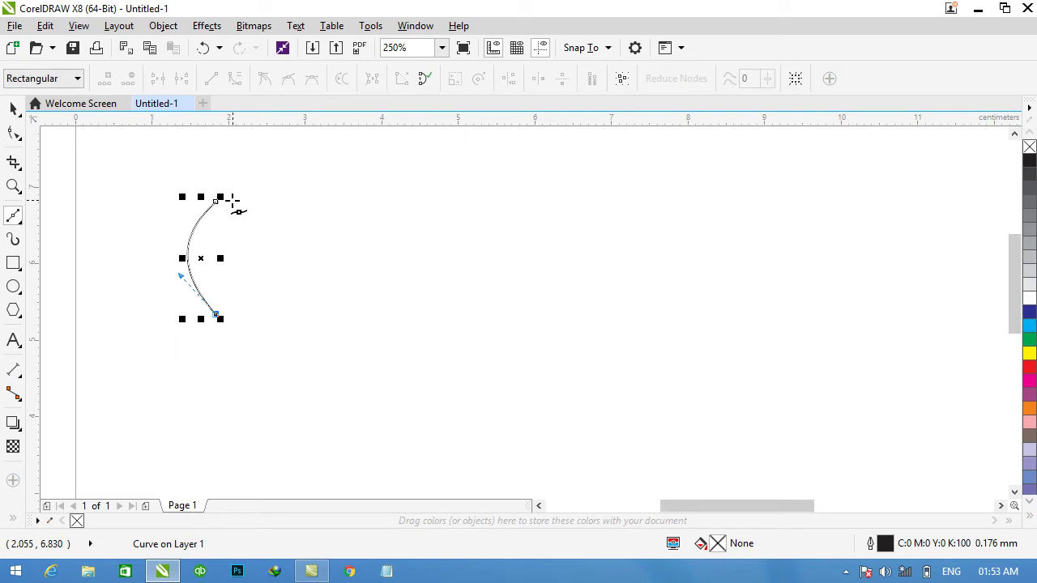
drag(231, 207, 174, 190)
- Move the open right-hand end node onto the upper end node to close the petal shape
scroll(130, 251, up, 2)
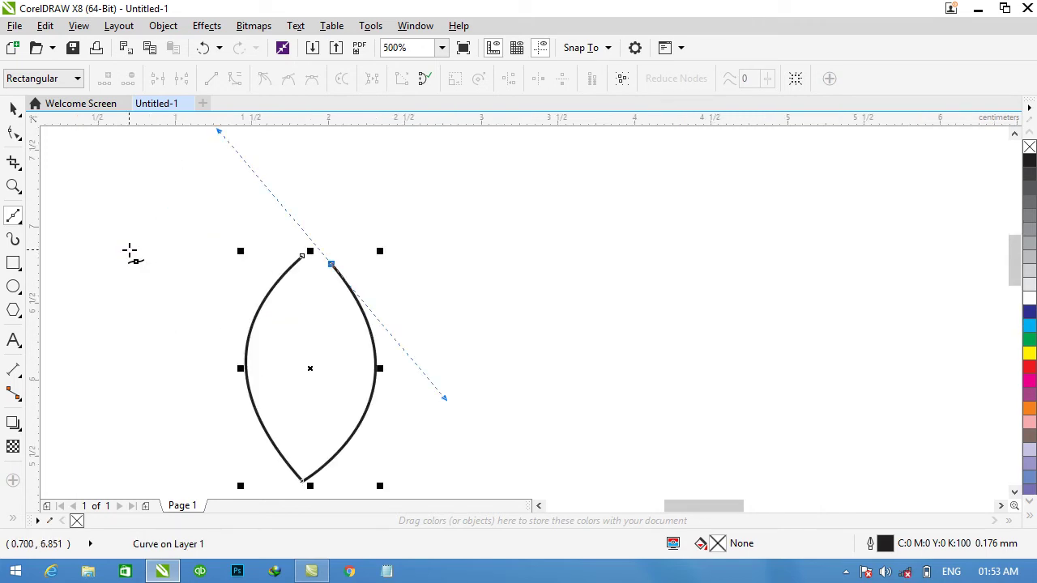
click(14, 134)
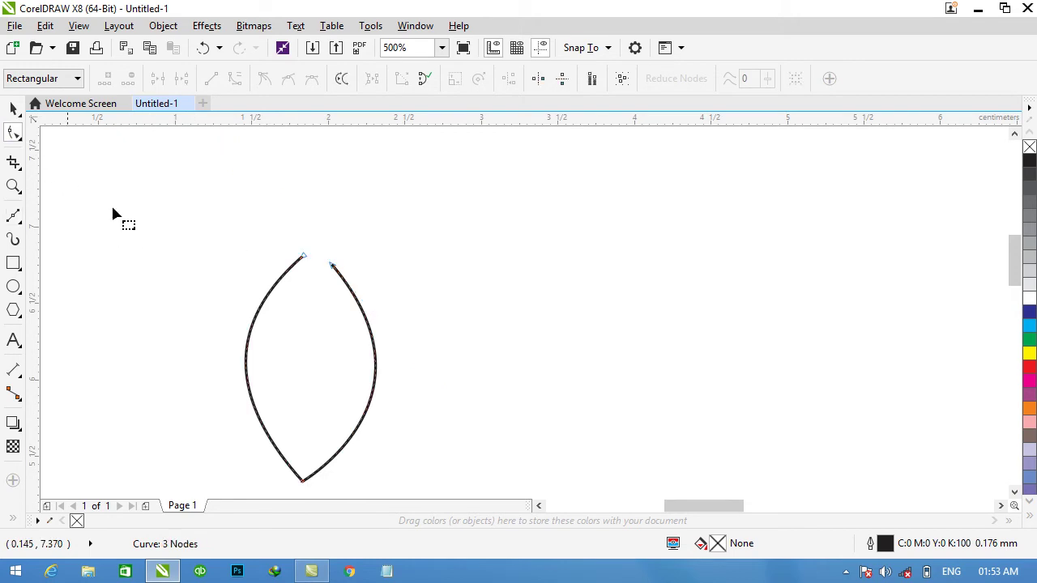
scroll(270, 267, up, 2)
scroll(343, 273, up, 2)
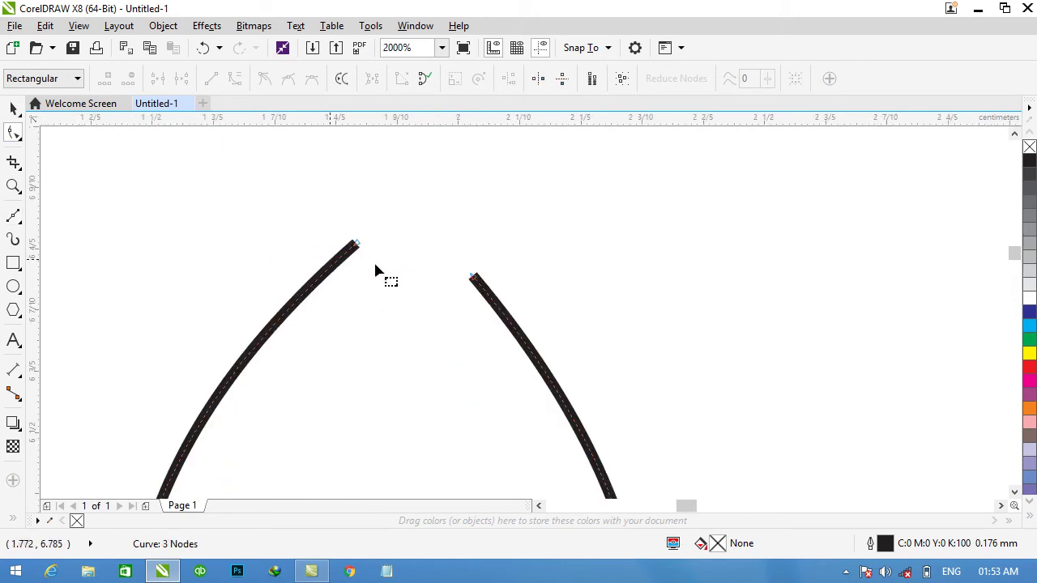
drag(473, 277, 357, 245)
drag(394, 305, 396, 312)
scroll(396, 316, down, 4)
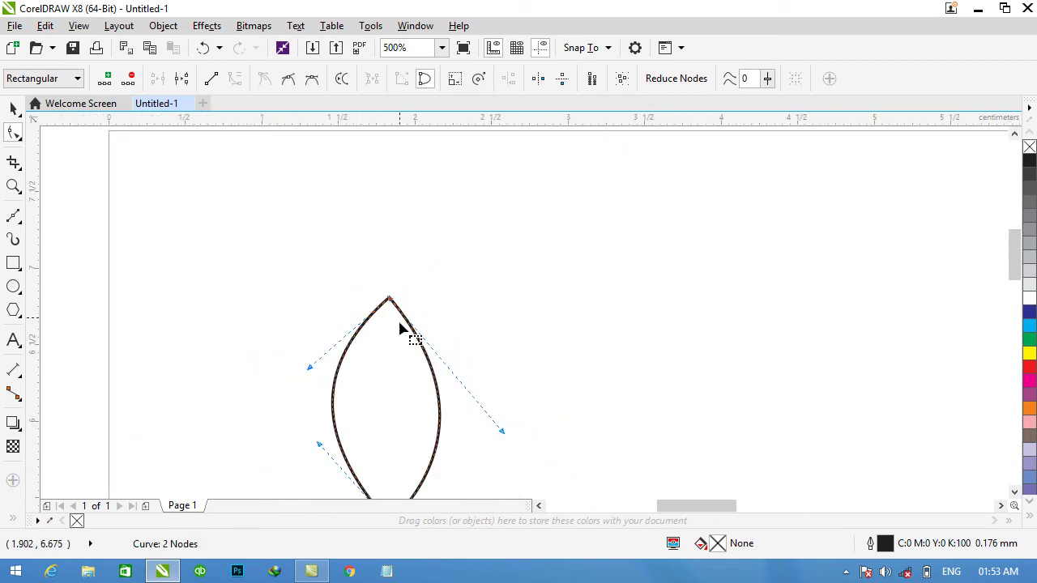
- Adjust the curves on both sides of the petal to make it fuller and more symmetrical
drag(1019, 235, 1018, 245)
drag(501, 365, 518, 347)
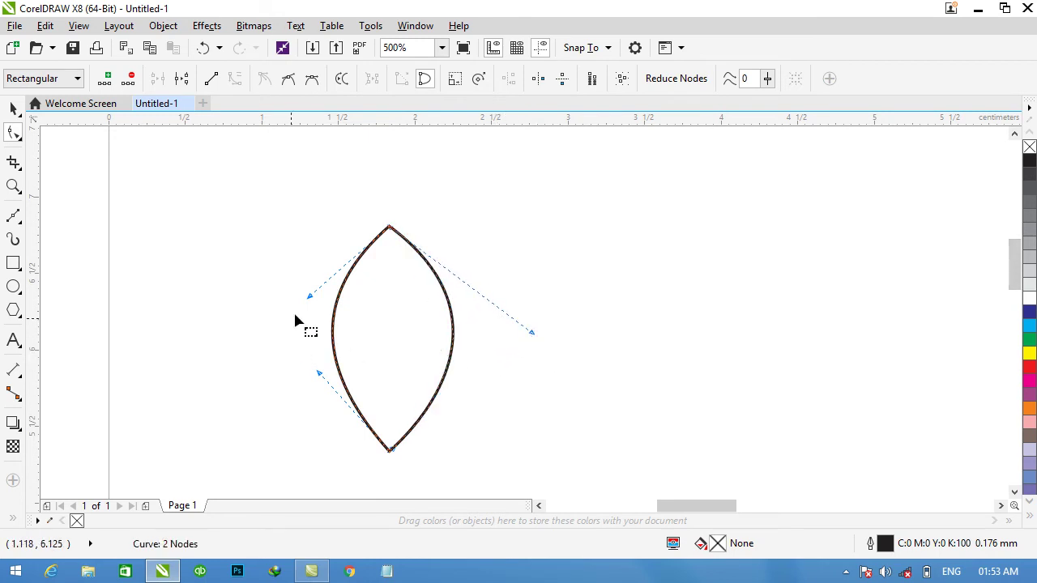
drag(305, 297, 297, 281)
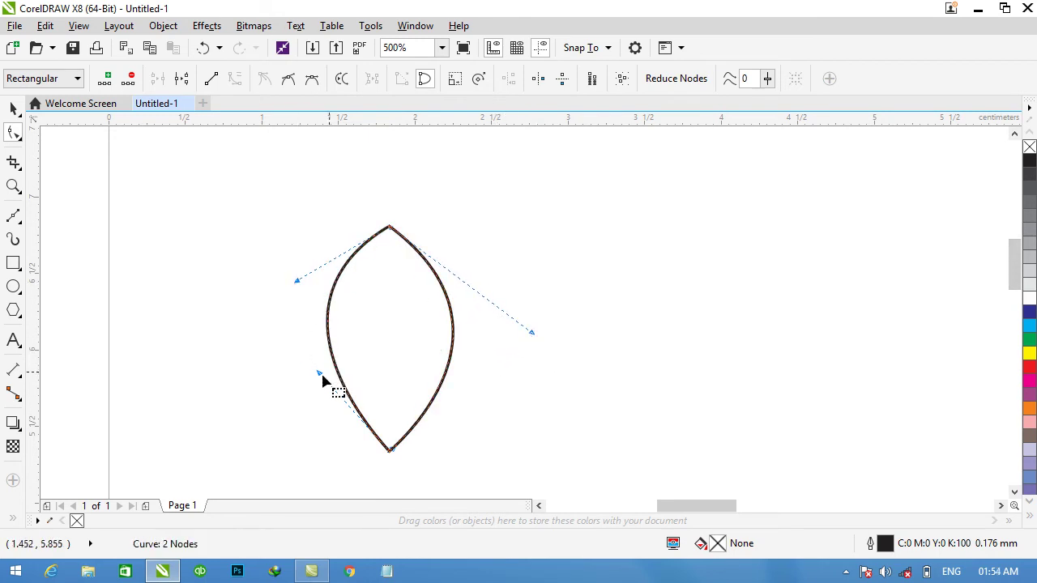
drag(318, 373, 311, 393)
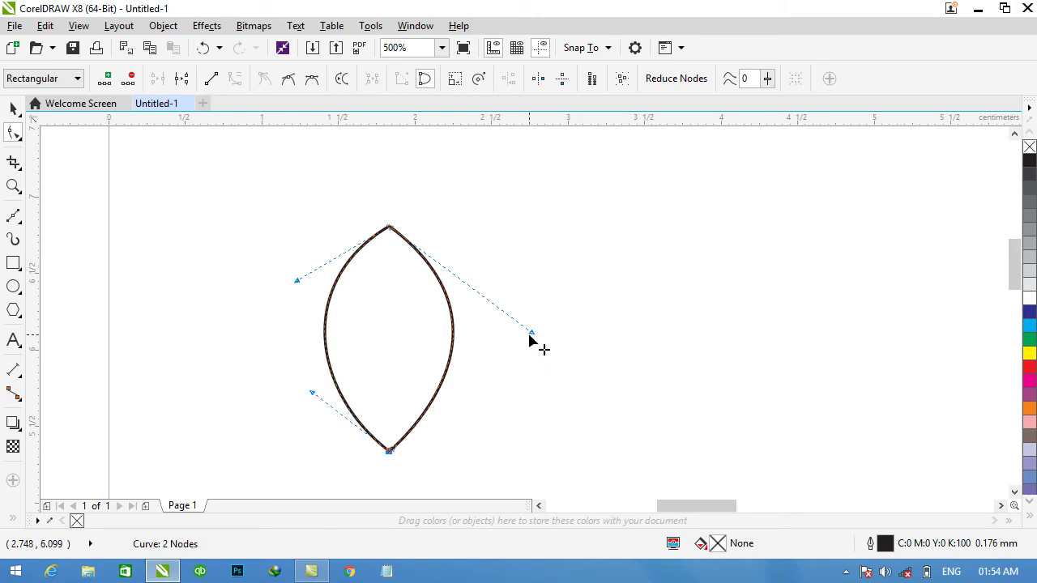
drag(532, 332, 533, 332)
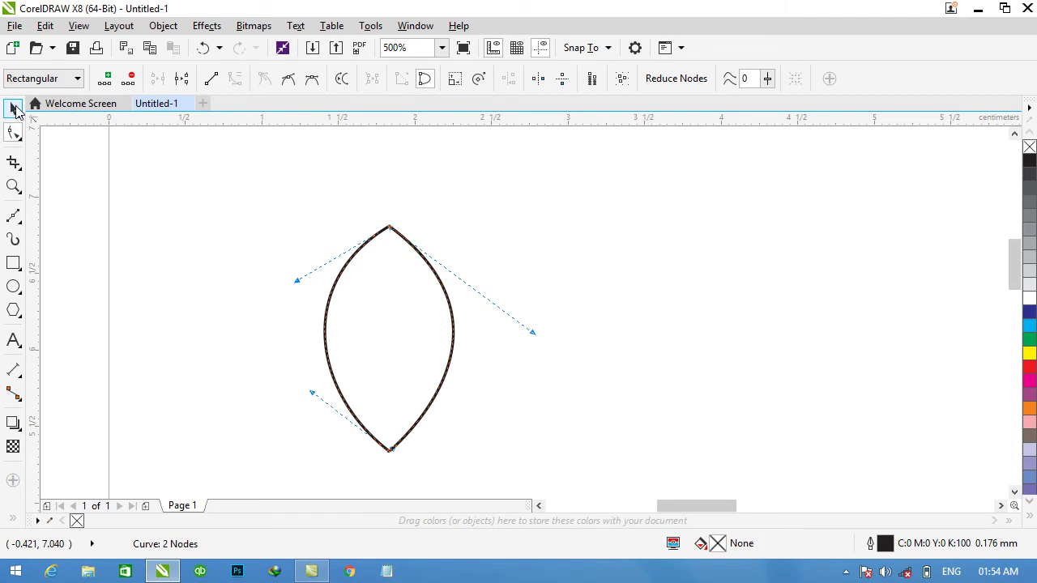
- Move the petal slightly up and right, fill it with cyan (C:100 M:0 Y:0 K:0) and remove its outline
click(15, 110)
drag(388, 278, 413, 264)
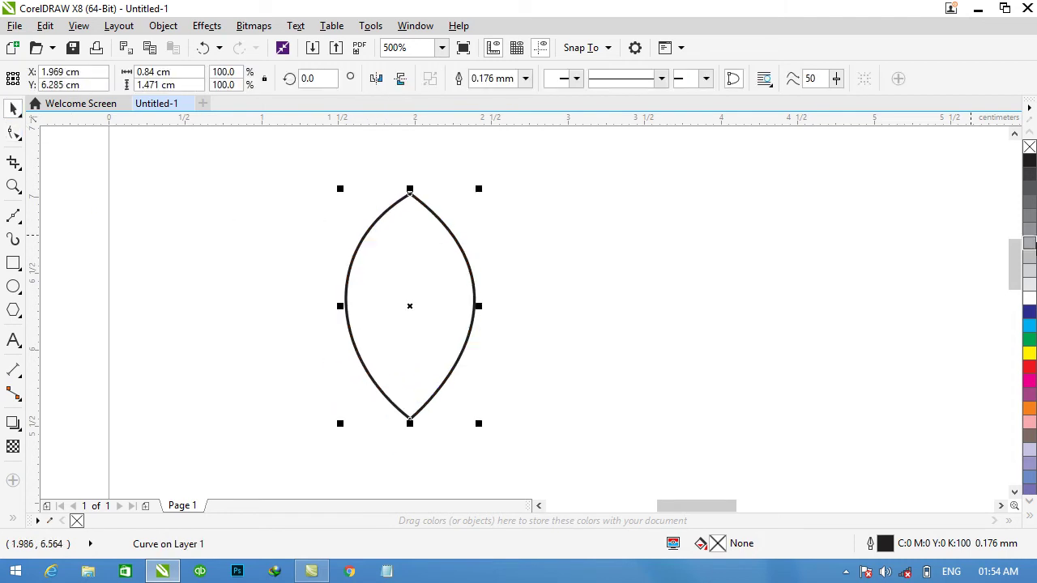
click(1029, 328)
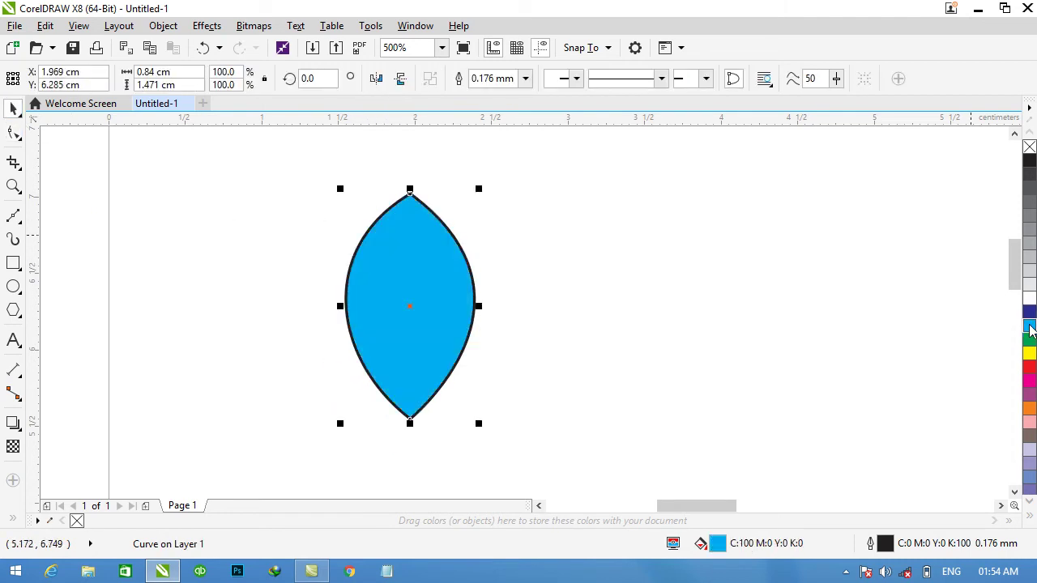
right_click(1029, 152)
scroll(430, 303, down, 1)
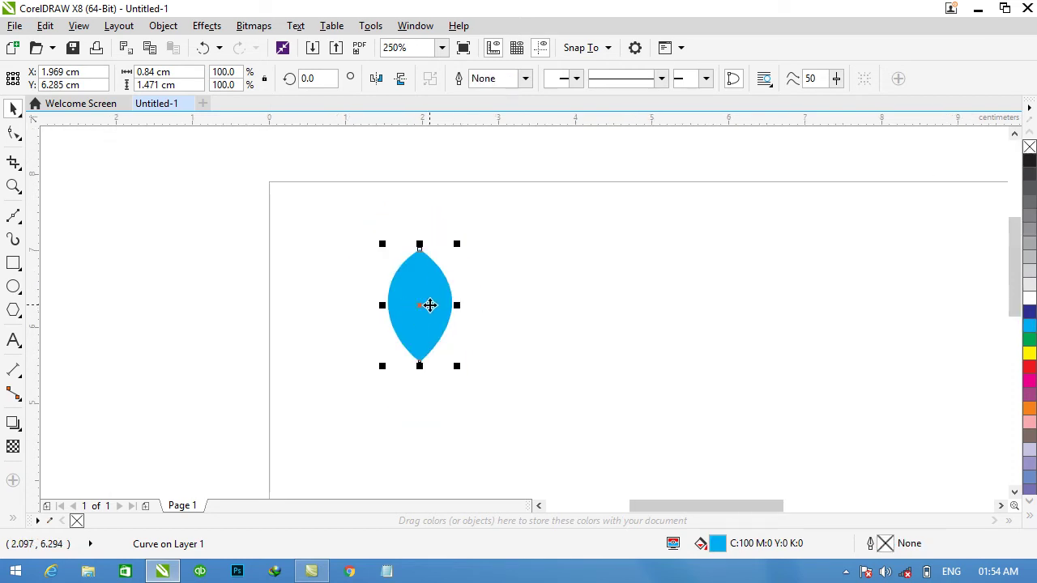
scroll(409, 303, up, 1)
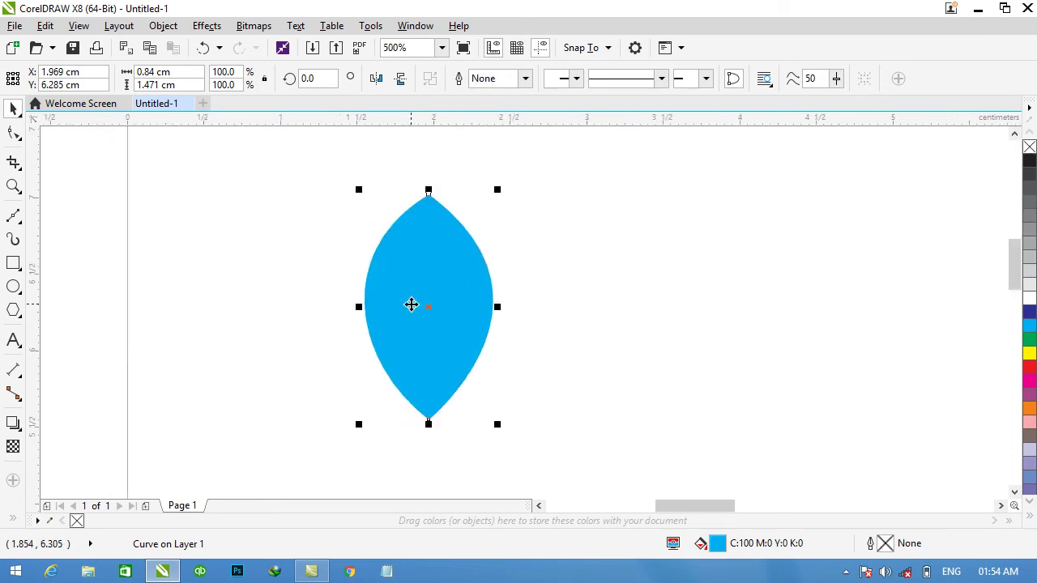
- Apply a linear transparency to the petal, running horizontally from opaque at the left to transparent at the right
click(13, 447)
drag(428, 298, 303, 299)
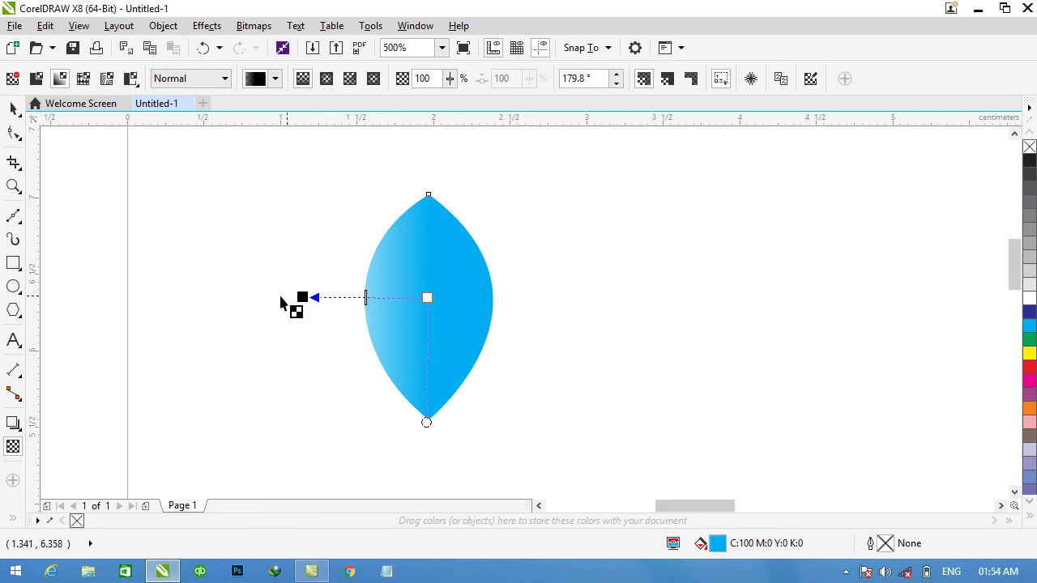
drag(302, 297, 551, 300)
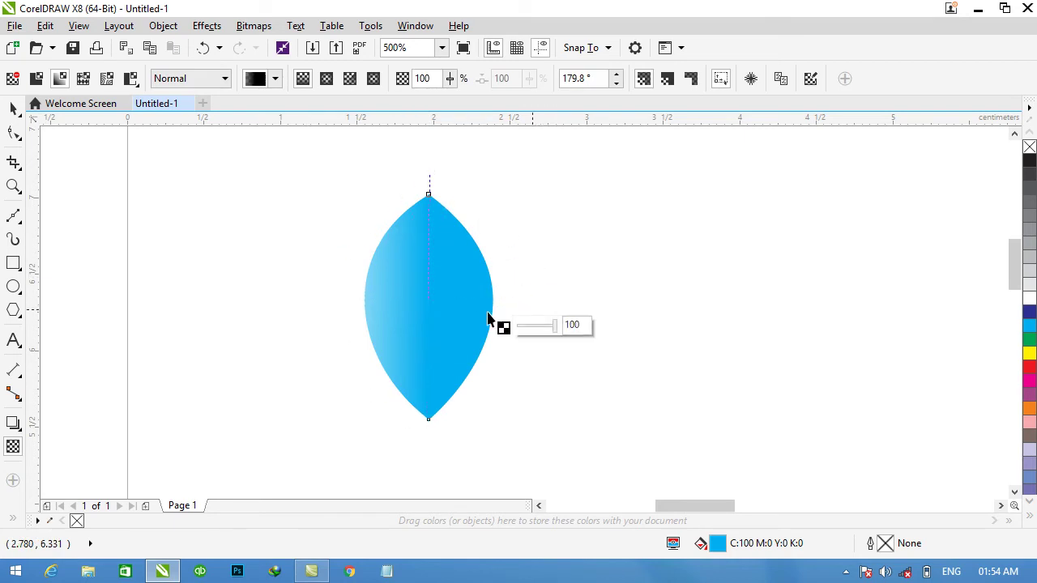
drag(424, 297, 332, 296)
mouse_move(547, 299)
mouse_down()
mouse_move(488, 297)
mouse_move(541, 299)
mouse_up()
drag(432, 299, 365, 298)
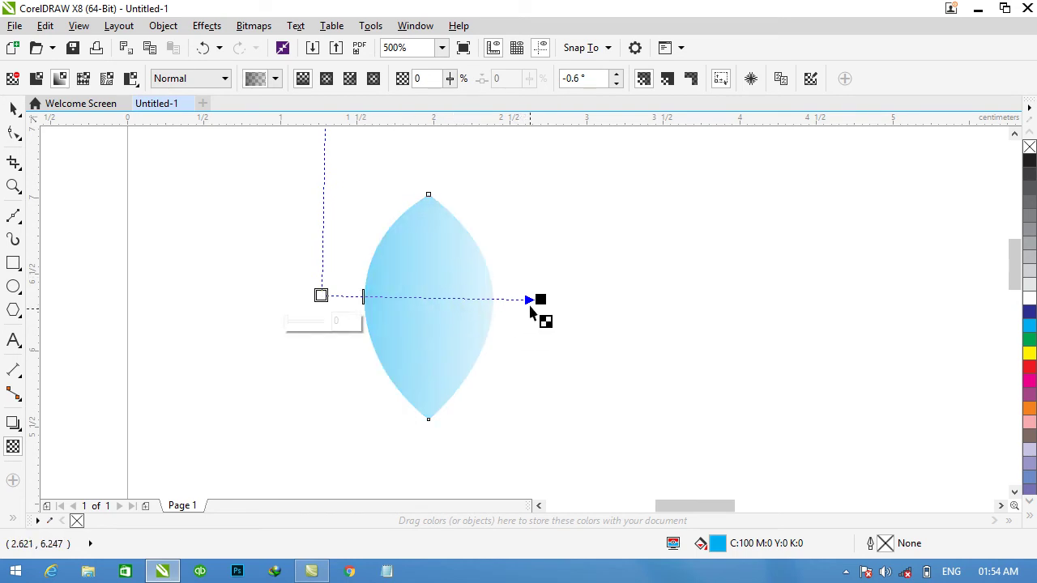
- Shorten the transparency gradient to run from the petal's left edge to just past its vertical centre line
mouse_move(531, 298)
mouse_down()
mouse_move(493, 296)
mouse_move(511, 299)
mouse_up()
drag(301, 297, 356, 299)
drag(519, 299, 426, 302)
click(426, 303)
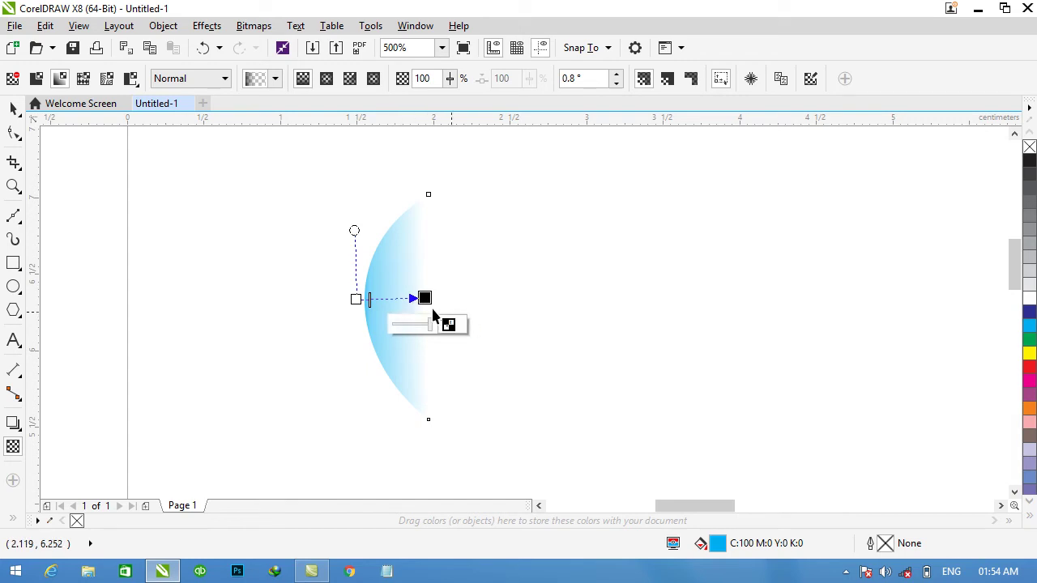
drag(424, 297, 436, 301)
click(434, 300)
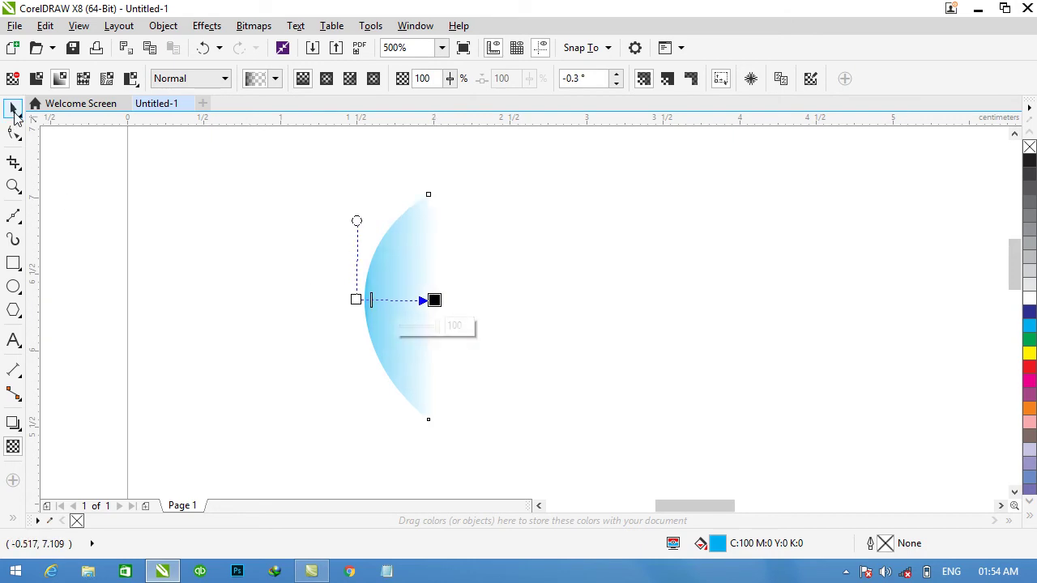
- Create a horizontally mirrored copy of the half-faded petal beside the original, forming a full petal about 0.93 cm wide
click(14, 109)
click(349, 283)
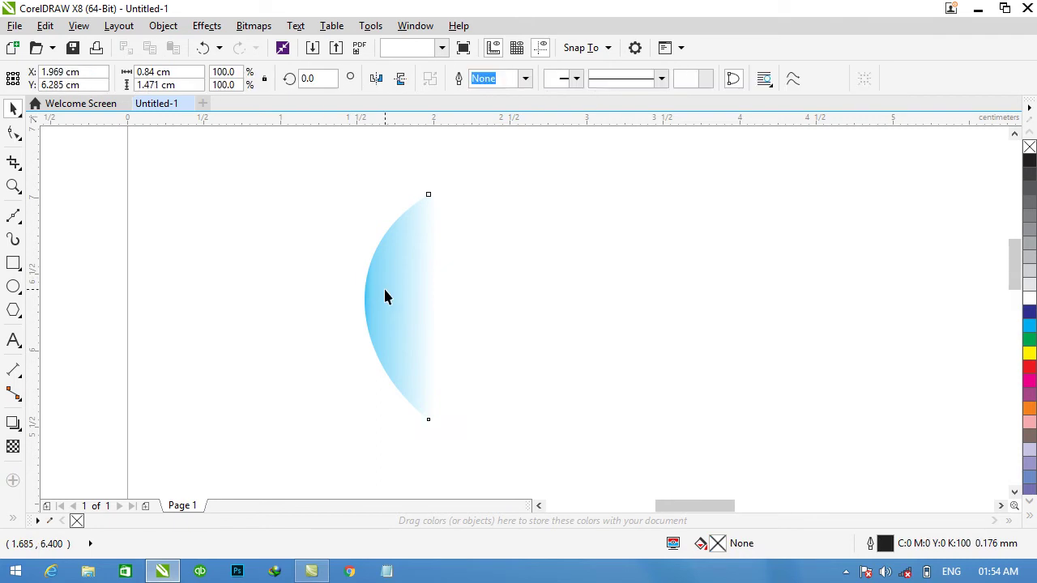
click(384, 289)
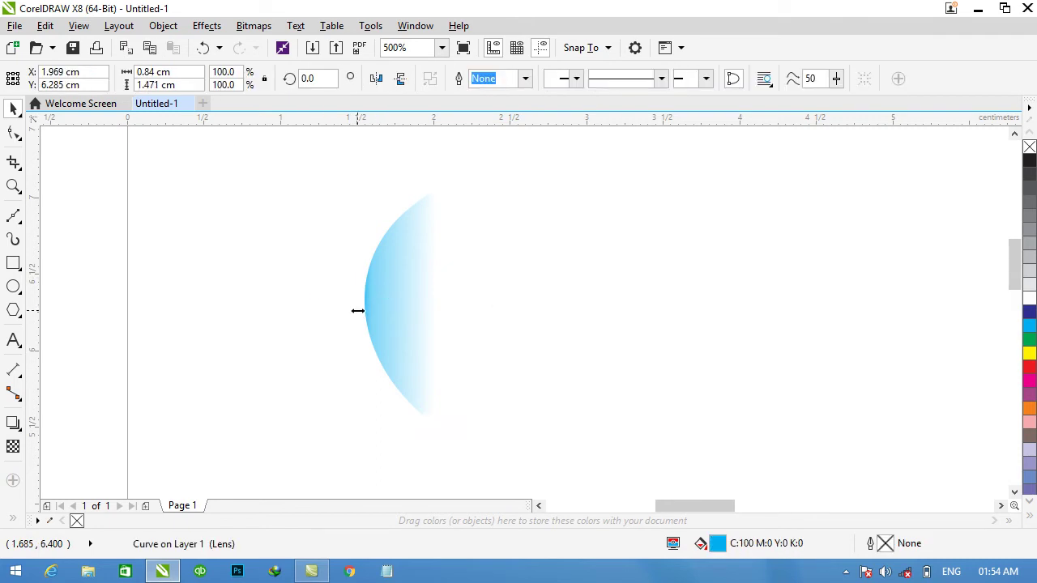
drag(359, 305, 462, 302)
click(555, 312)
scroll(486, 296, down, 2)
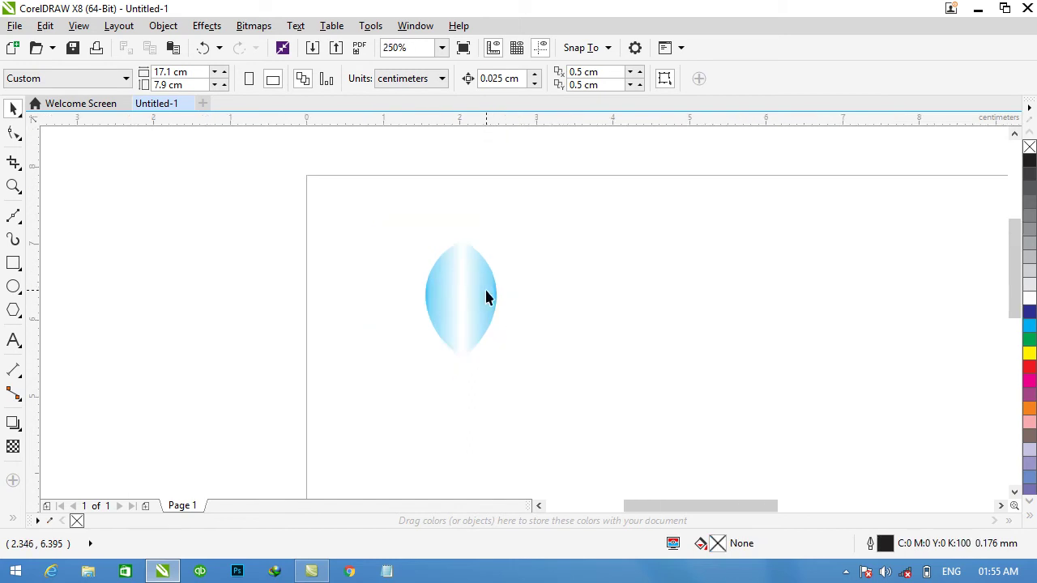
- Select both petal halves and group them
drag(475, 293, 397, 377)
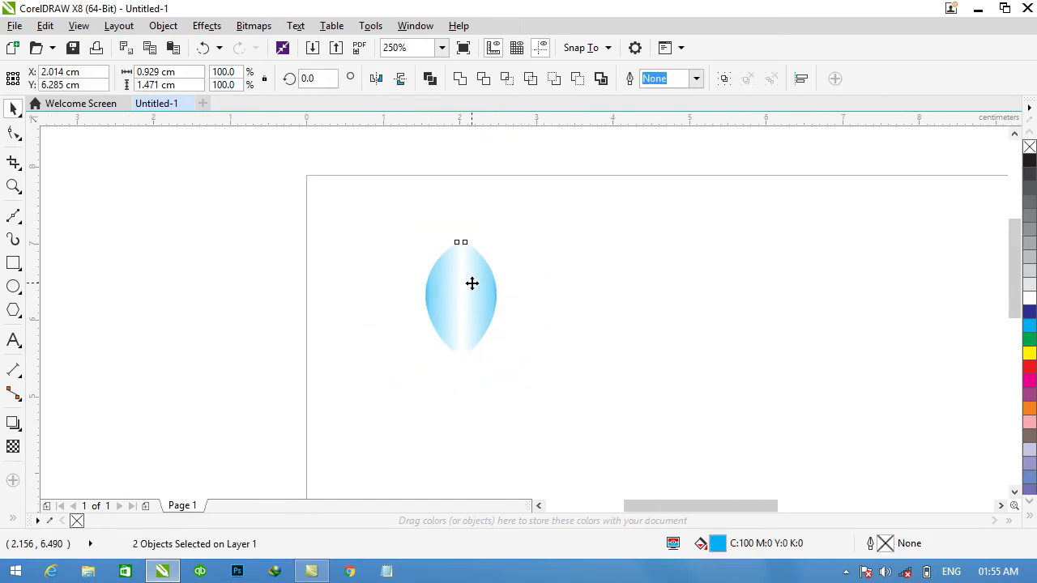
right_click(475, 289)
click(527, 258)
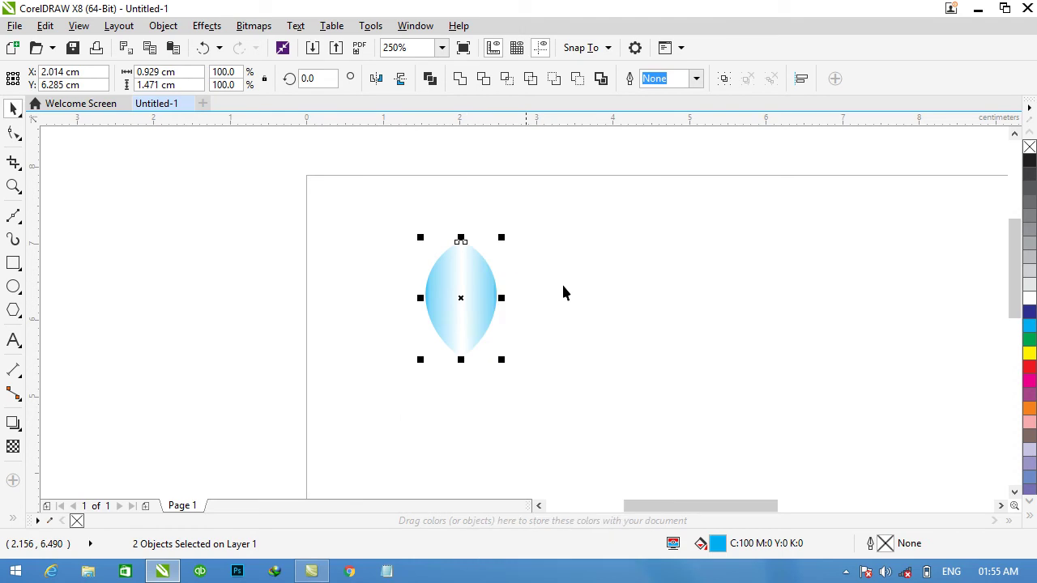
- Move the grouped petal to the upper middle of the page, at about X 8.02 cm, Y 6.23 cm
drag(1014, 295, 1014, 299)
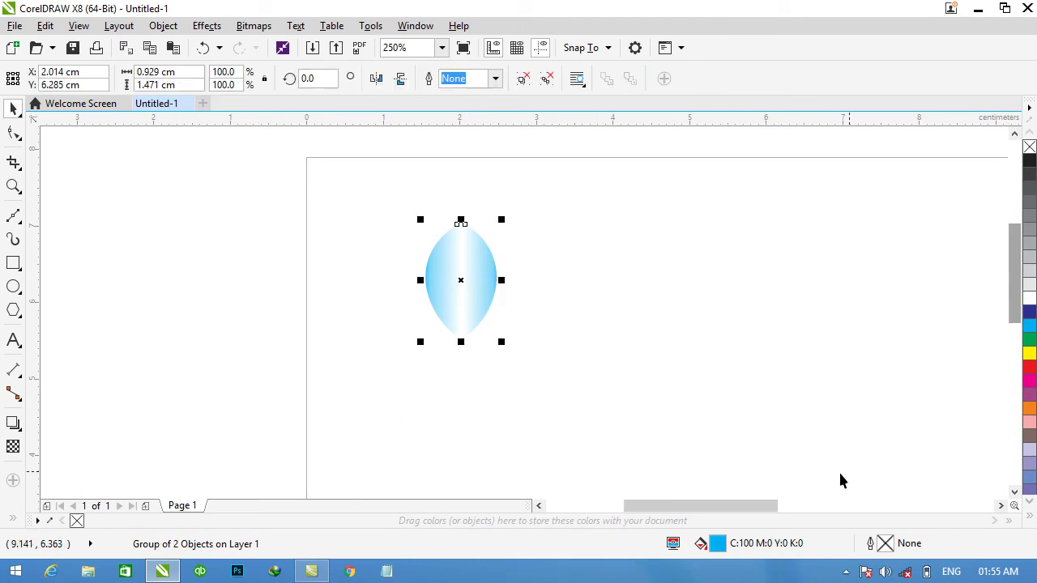
drag(755, 506, 788, 506)
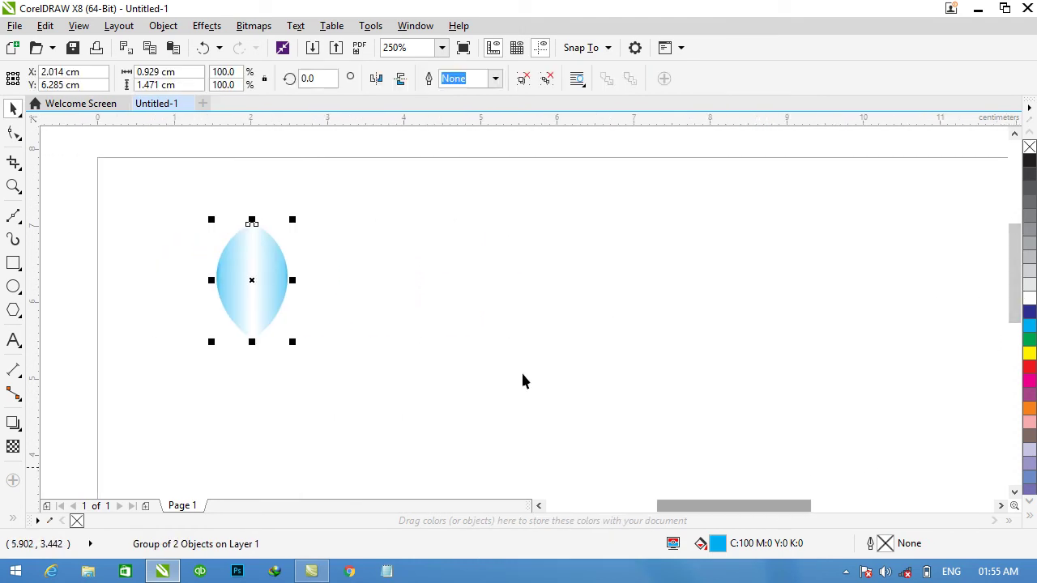
drag(267, 273, 609, 325)
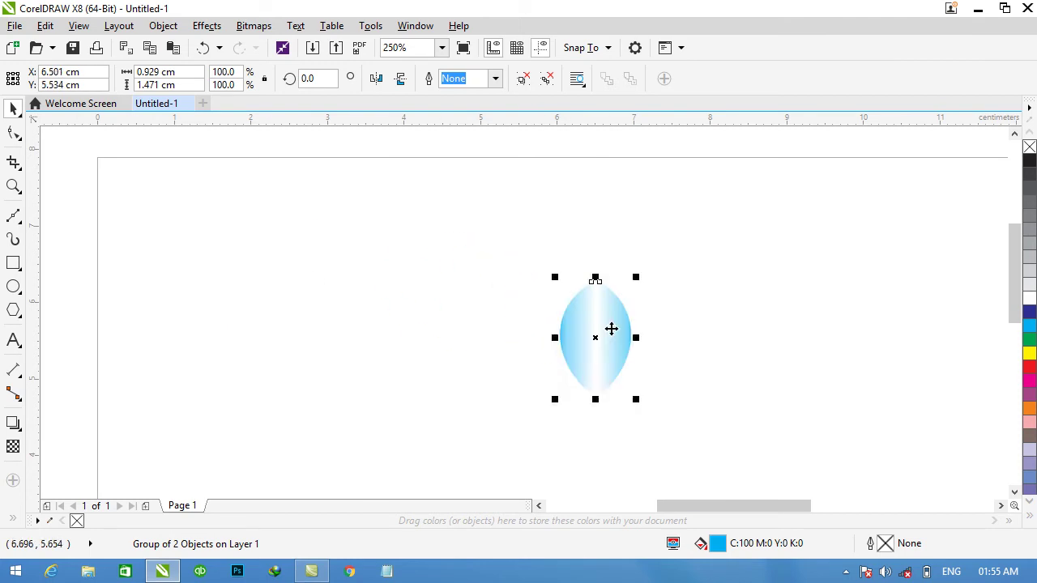
scroll(609, 327, down, 2)
scroll(632, 358, down, 2)
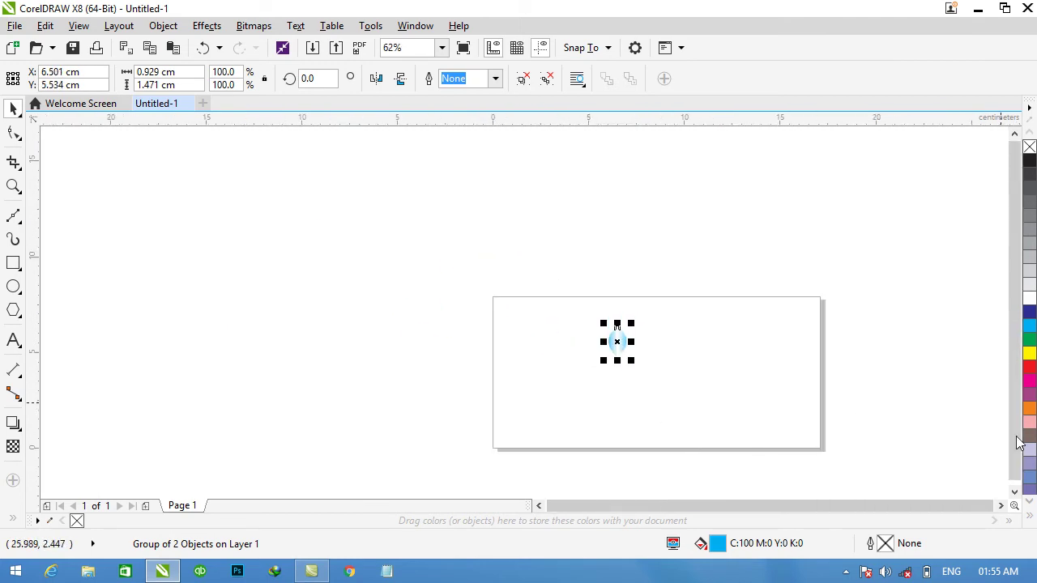
click(1014, 492)
click(1001, 505)
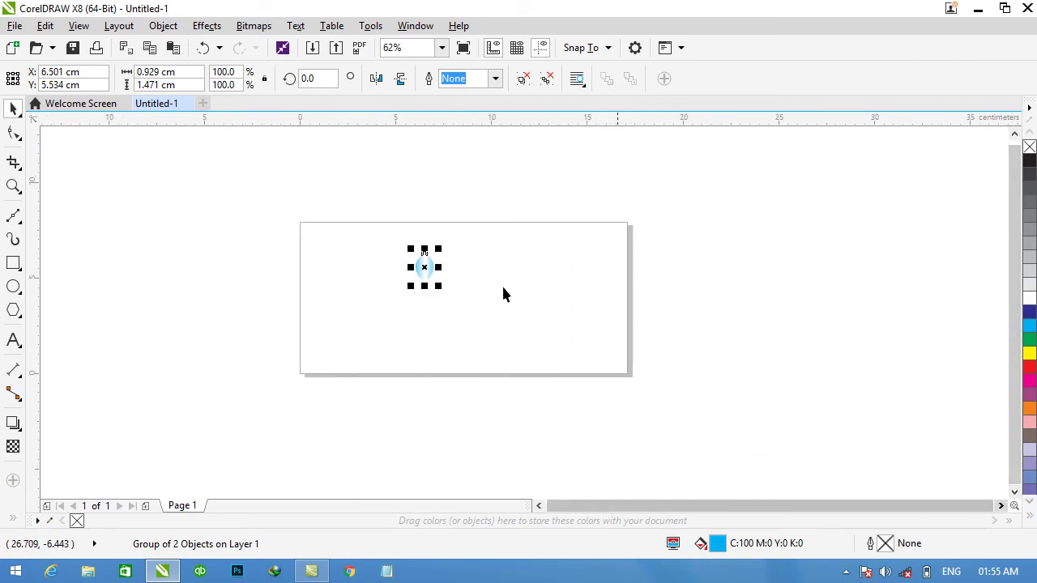
mouse_move(409, 264)
mouse_down()
mouse_move(470, 259)
mouse_move(470, 234)
mouse_move(472, 333)
mouse_move(476, 323)
mouse_up()
scroll(436, 265, up, 2)
scroll(470, 234, up, 2)
- Nudge the petal group left to X 7.993 cm and place its rotation centre just below its lower tip
click(470, 269)
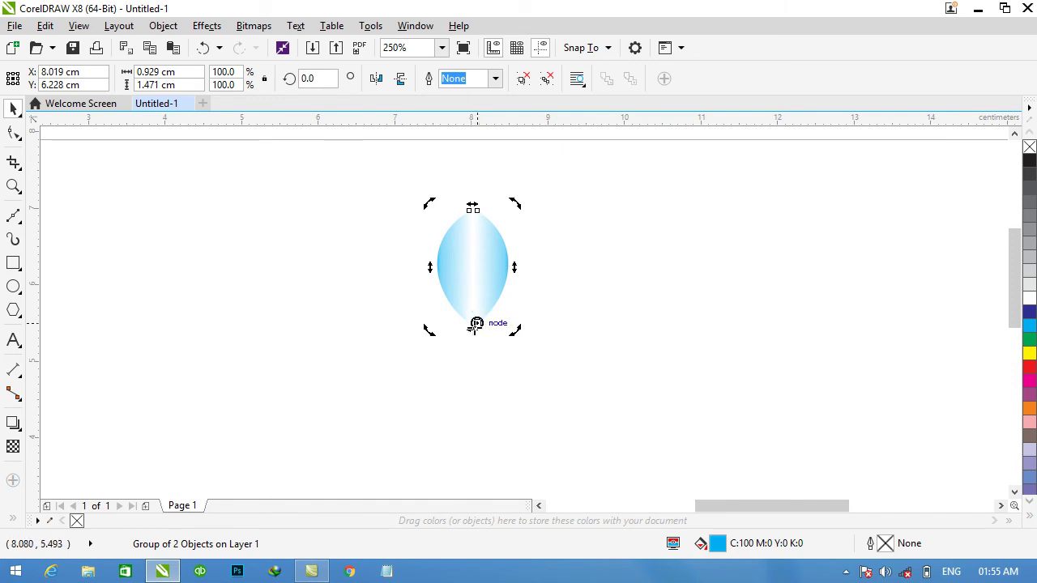
key(ctrl+Left)
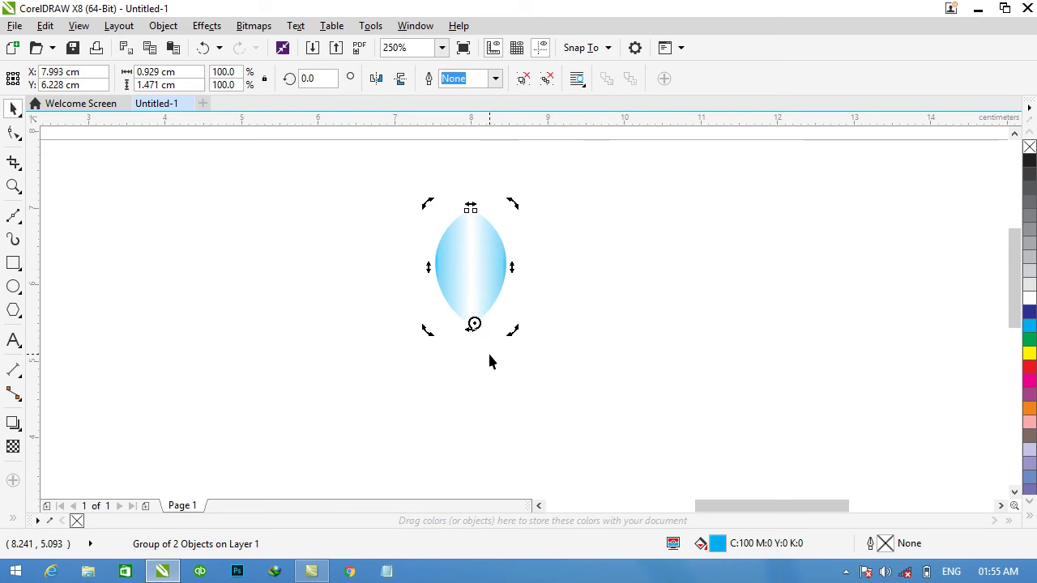
drag(474, 324, 467, 325)
drag(482, 344, 475, 333)
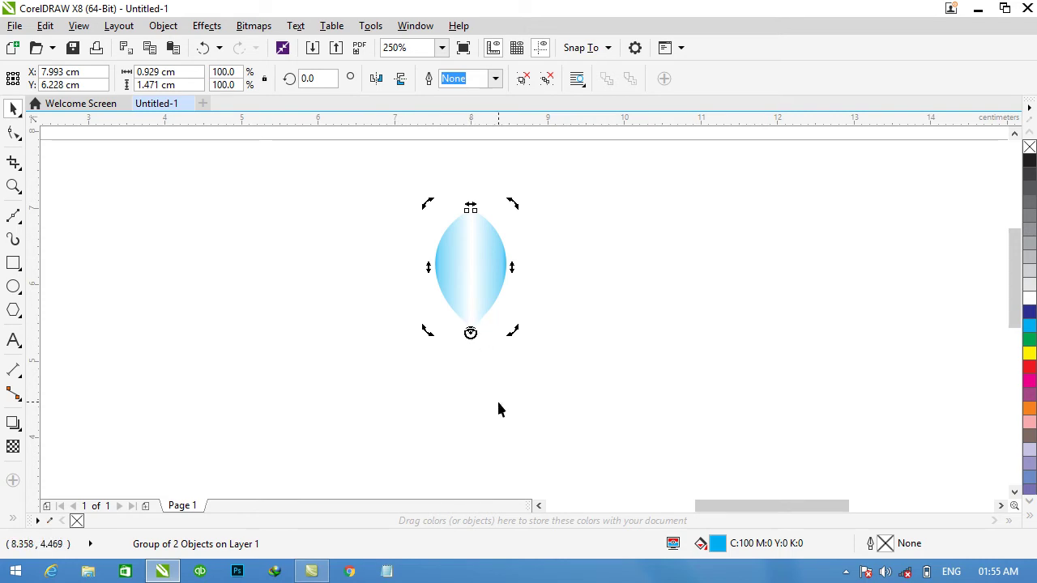
- Create six rotated copies of the petal clockwise around its lower tip, from about 325.5° through 298.4° and 268° to 177.5°
drag(512, 203, 553, 279)
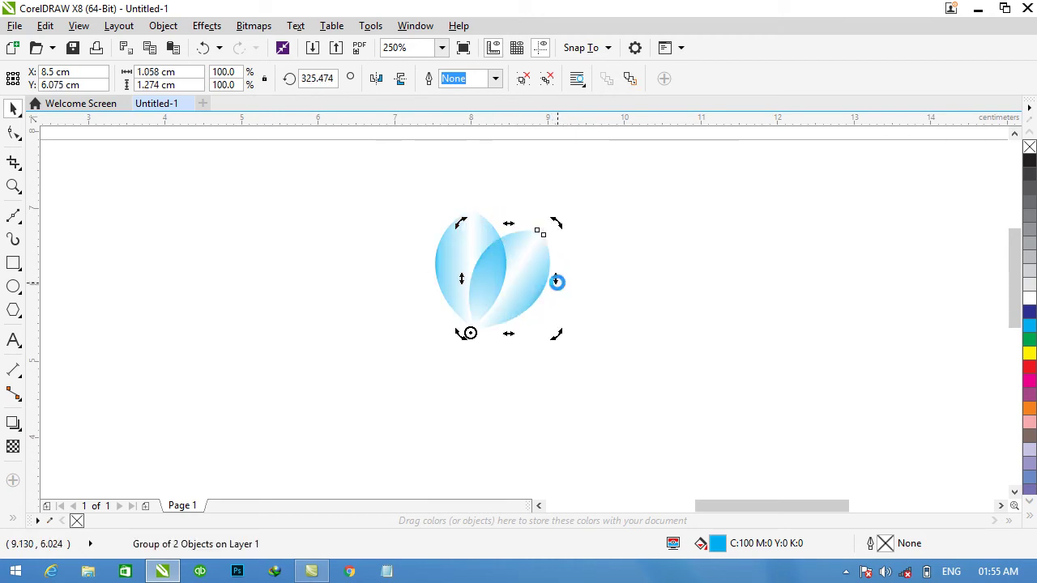
drag(556, 222, 578, 282)
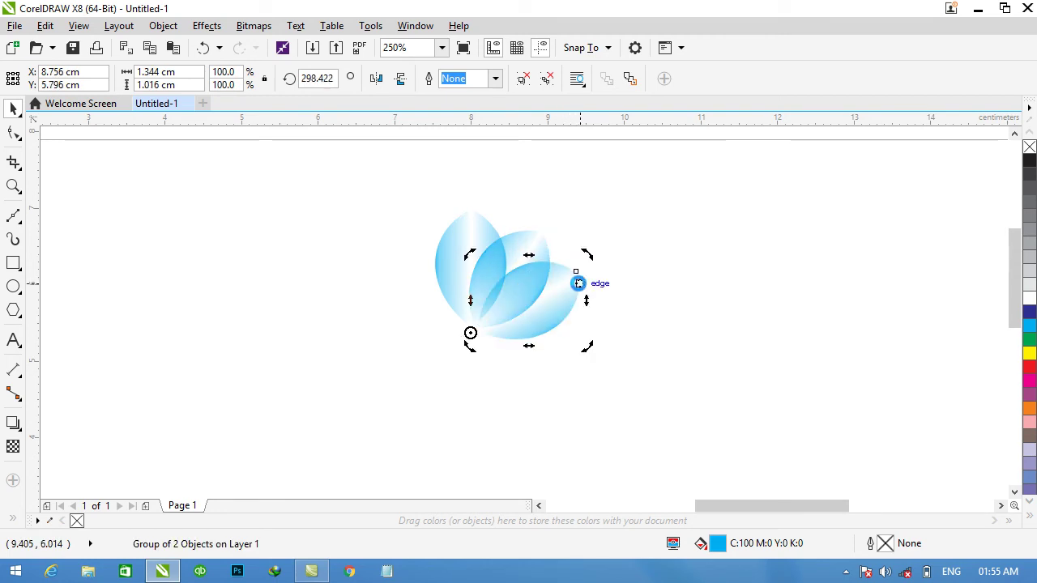
drag(590, 257, 606, 338)
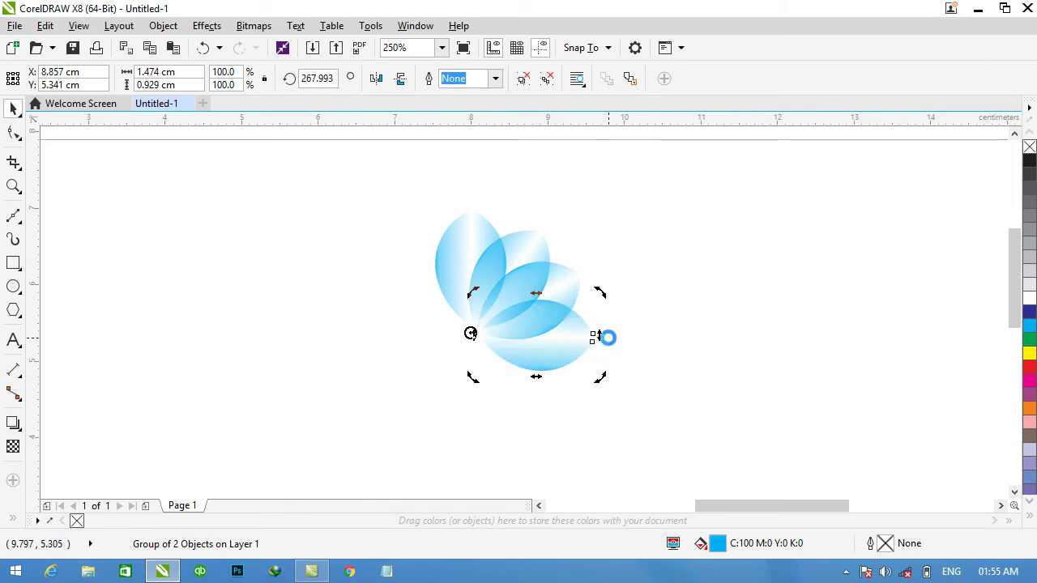
drag(599, 378, 589, 443)
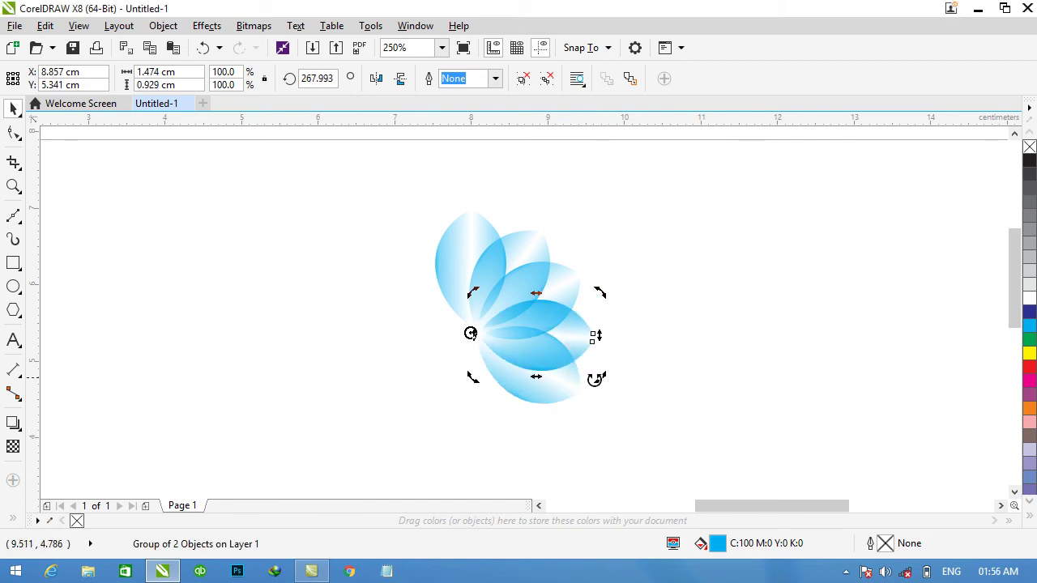
drag(599, 381, 533, 469)
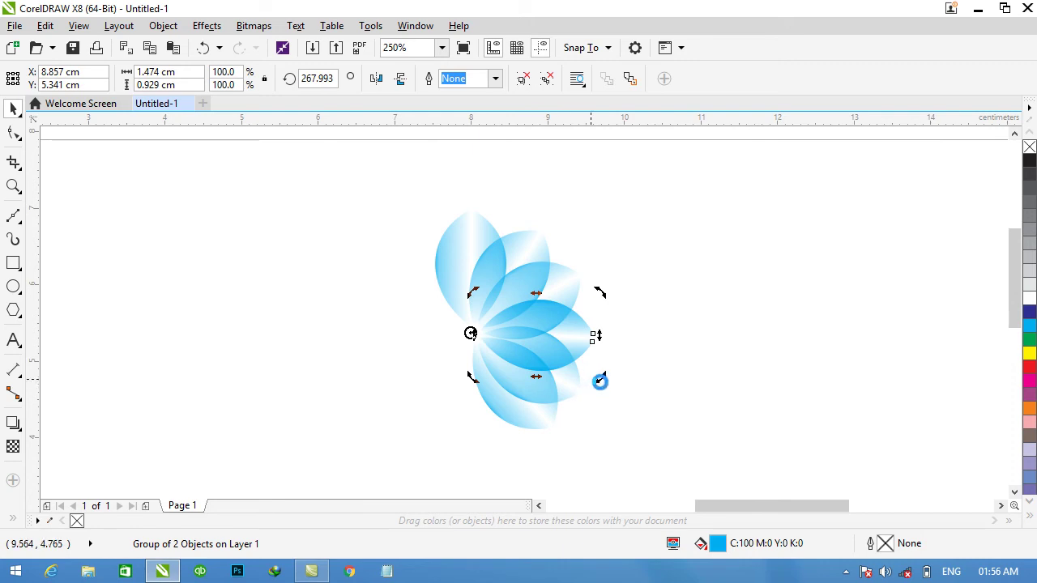
drag(599, 378, 426, 461)
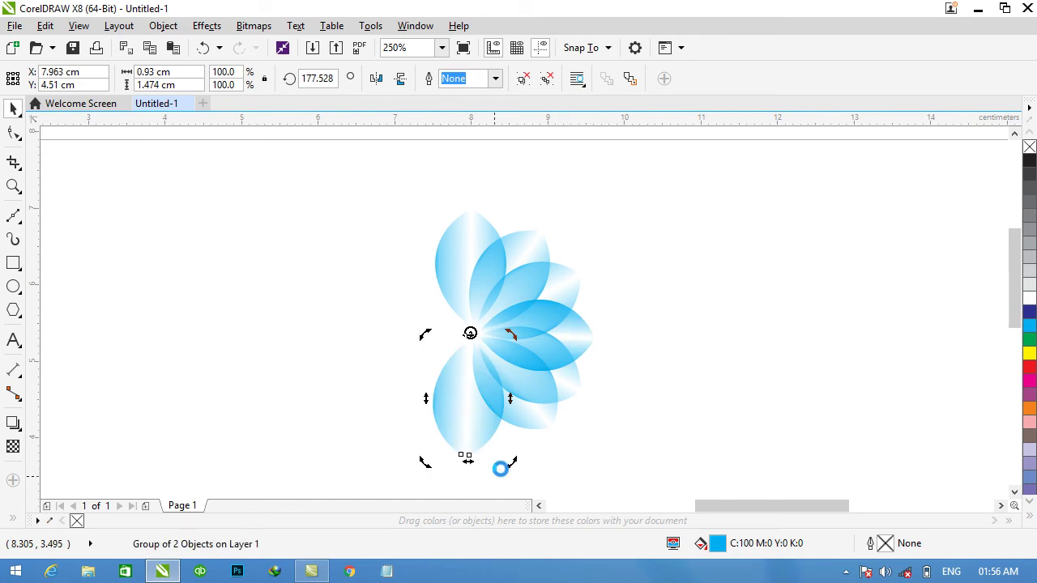
- Complete the flower with five more rotated petal copies at about 146°, 124°, 99.2°, 65.5° and 37.3°
drag(511, 461, 437, 471)
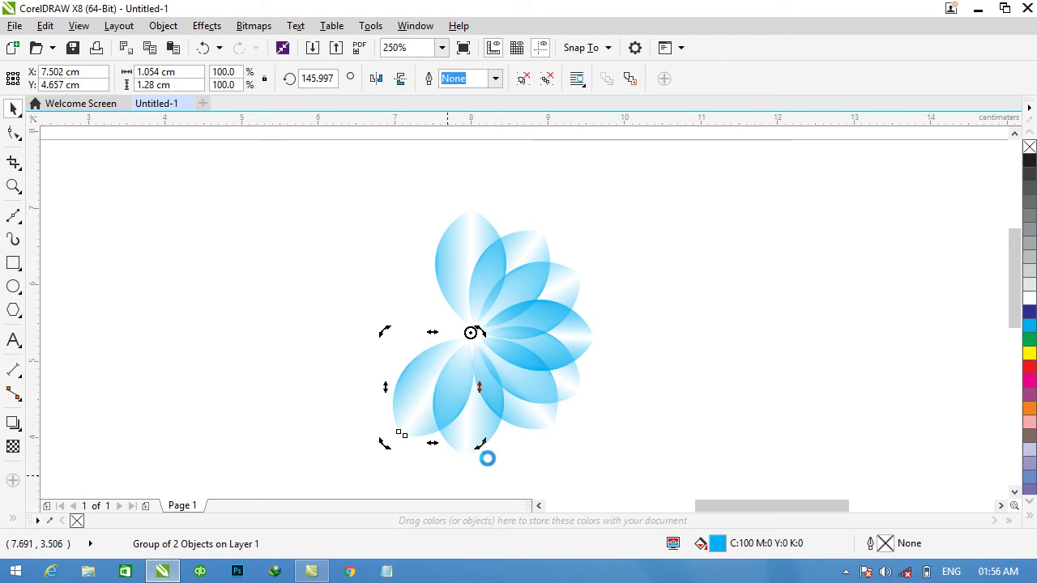
drag(484, 442, 429, 456)
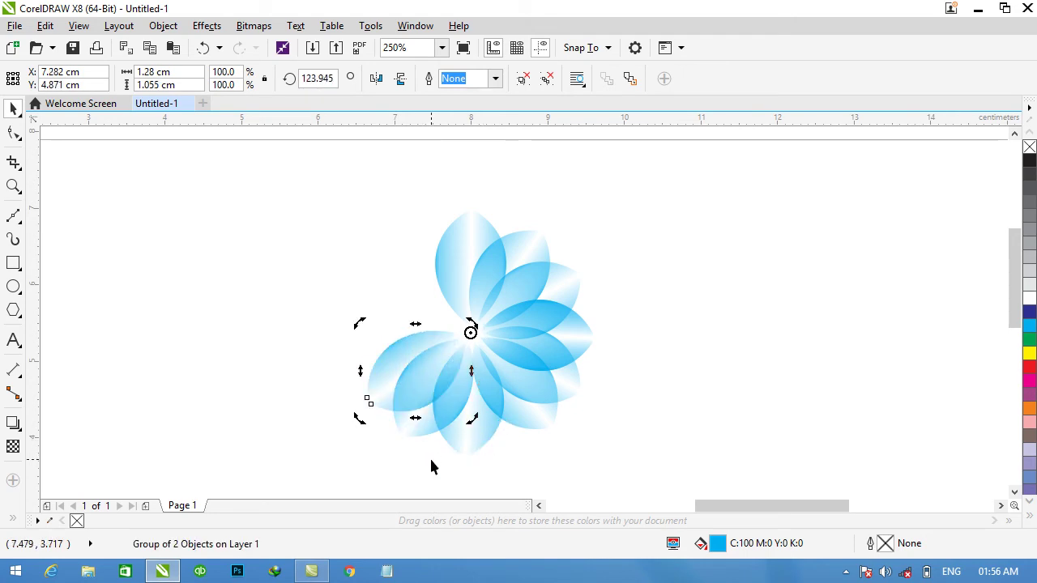
drag(472, 418, 412, 468)
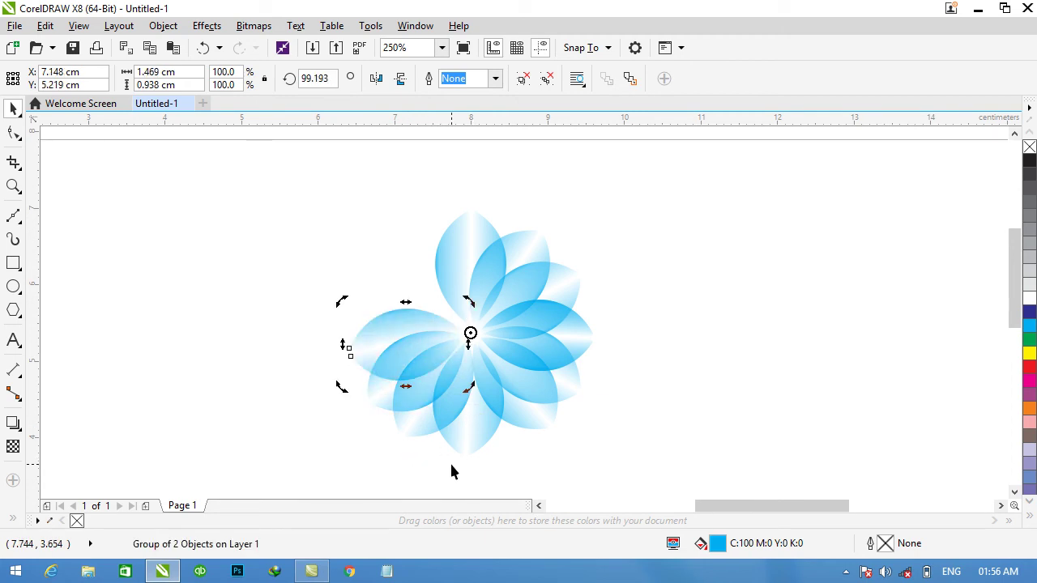
drag(472, 386, 426, 397)
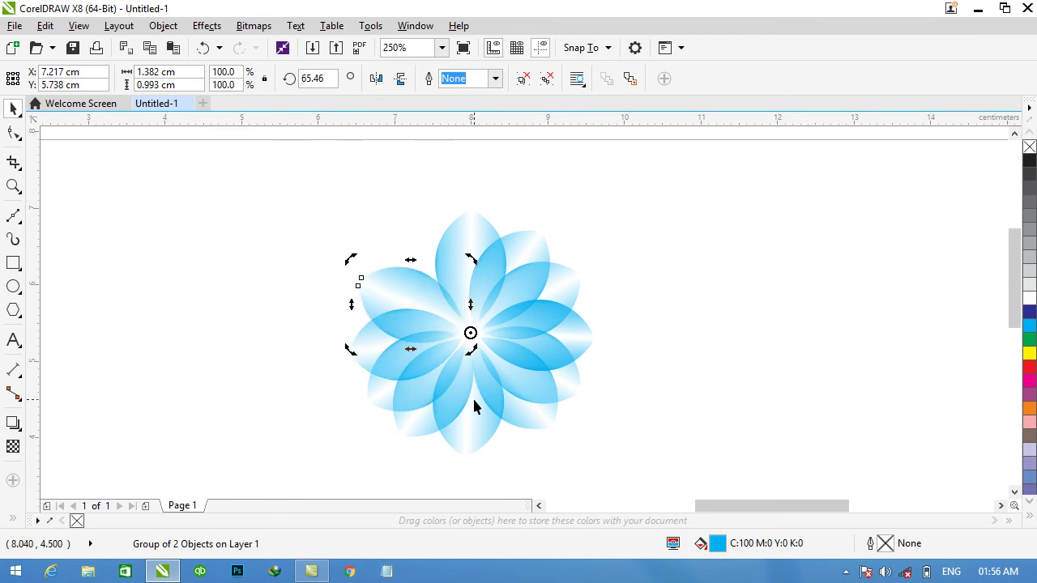
drag(472, 350, 455, 365)
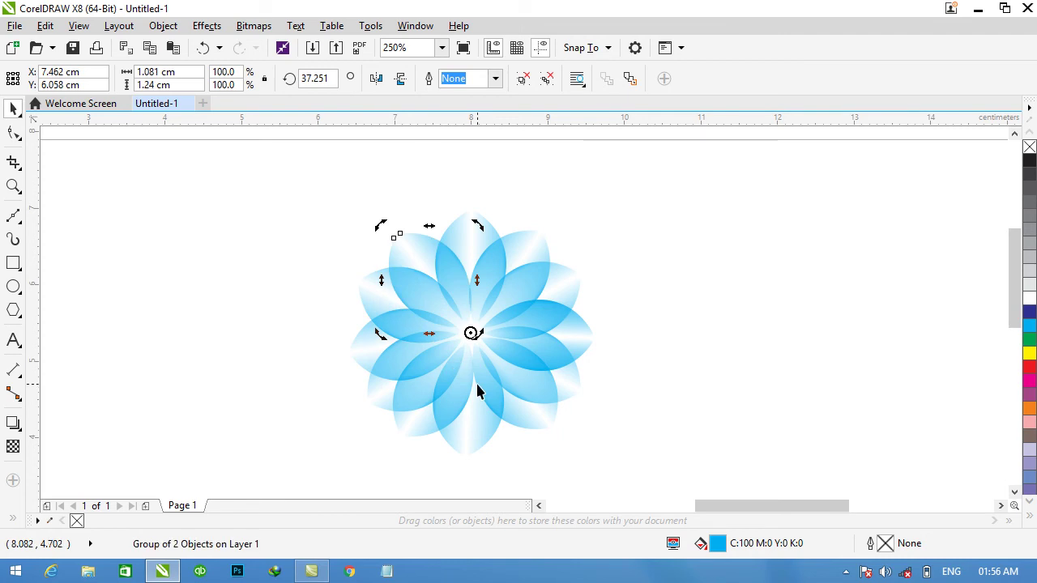
- Place a copy of the flower's right-hand horizontal petal in the empty area near the page's upper left
click(59, 153)
drag(603, 194, 326, 468)
click(683, 380)
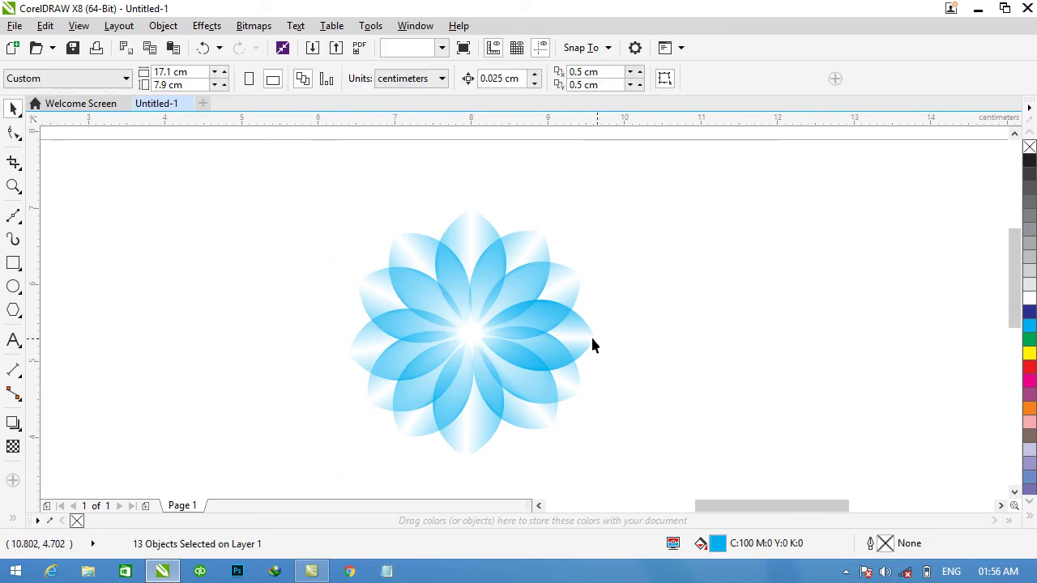
click(565, 340)
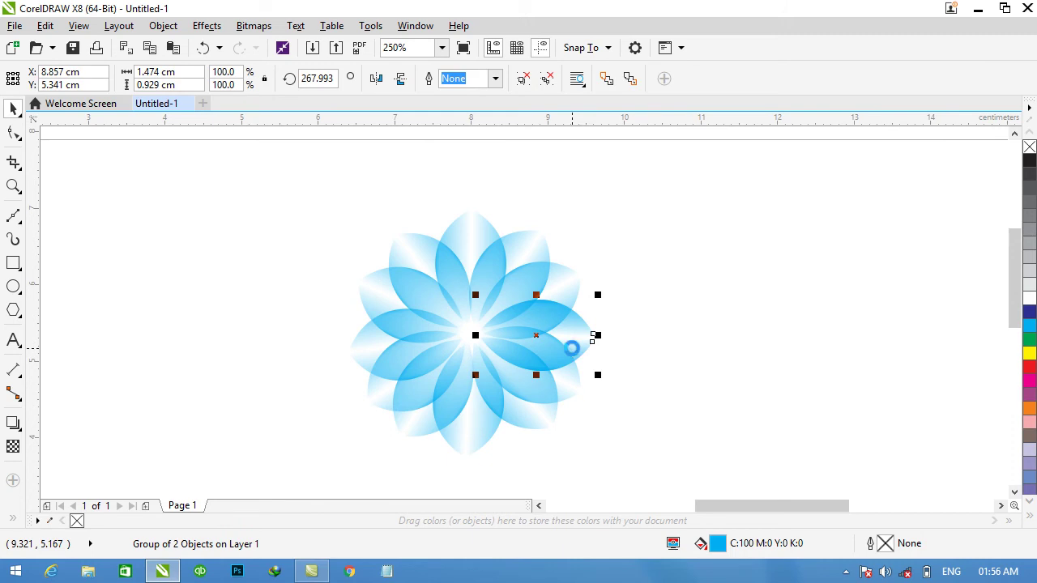
drag(565, 330, 126, 186)
click(644, 259)
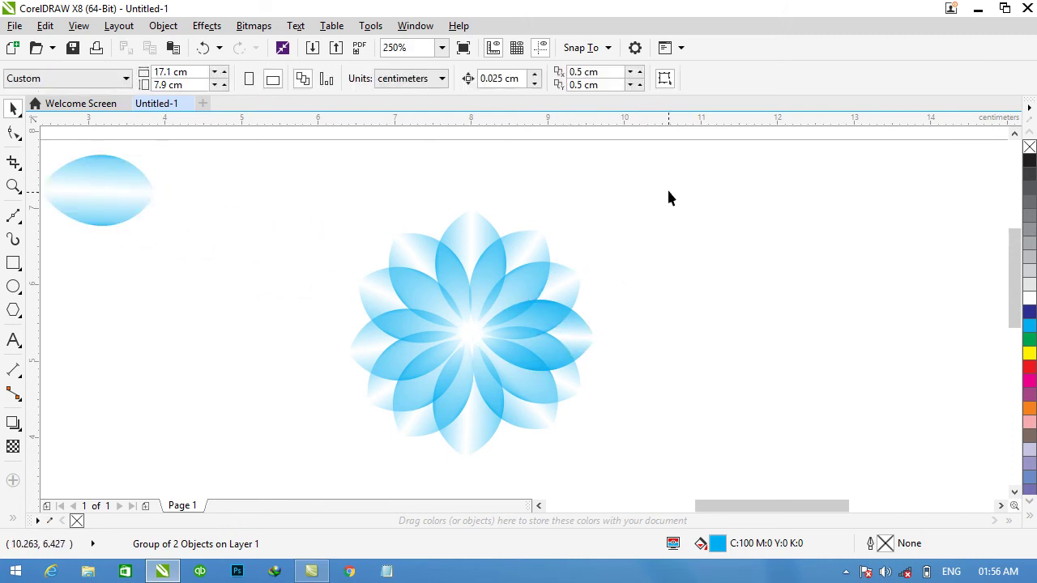
- Select all the petals of the flower and group them
scroll(311, 491, down, 1)
click(473, 415)
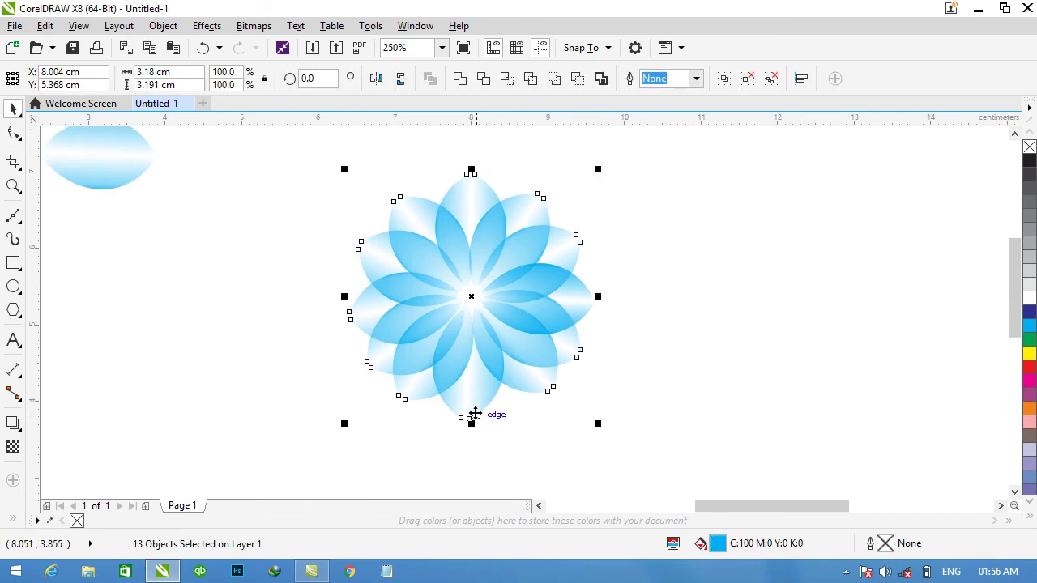
key(ctrl+g)
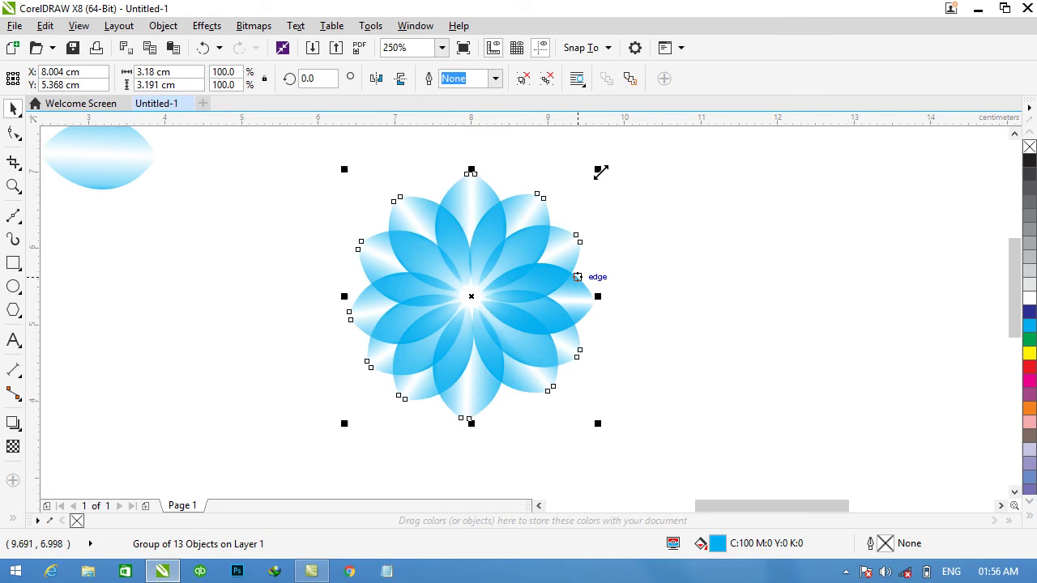
key(t)
key(ctrl+z)
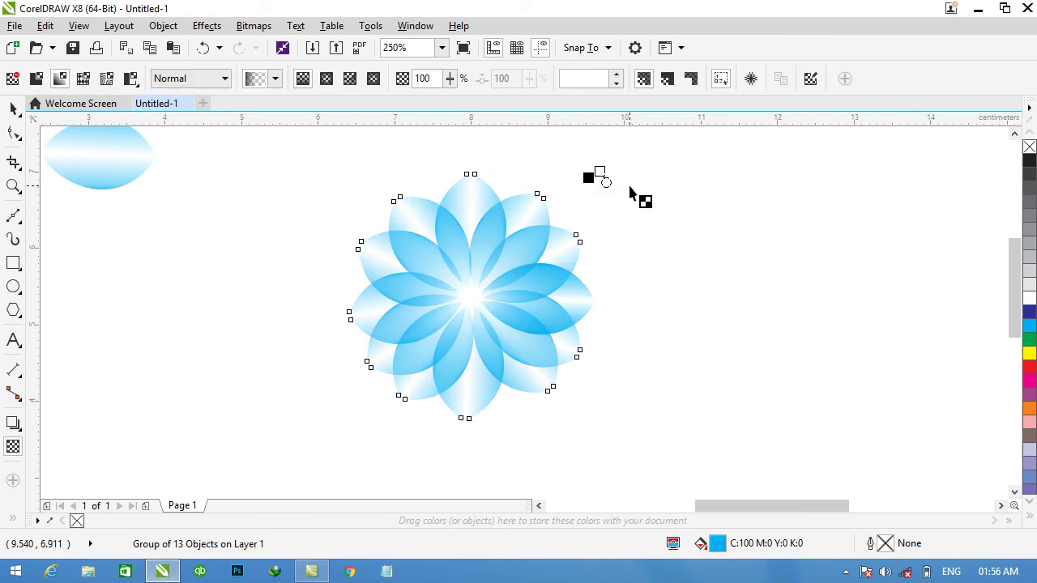
click(14, 111)
click(498, 278)
key(t)
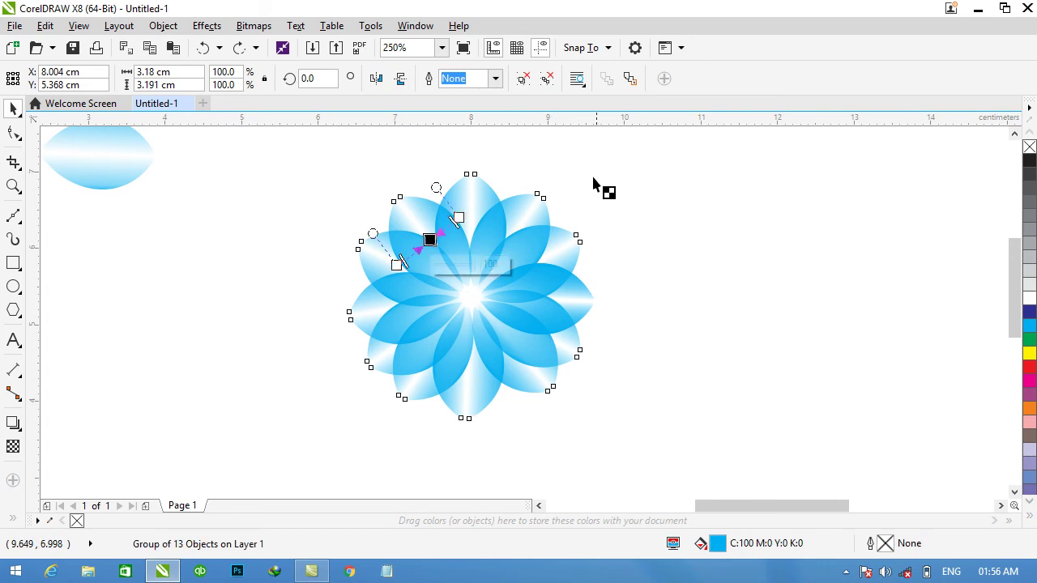
drag(603, 177, 579, 193)
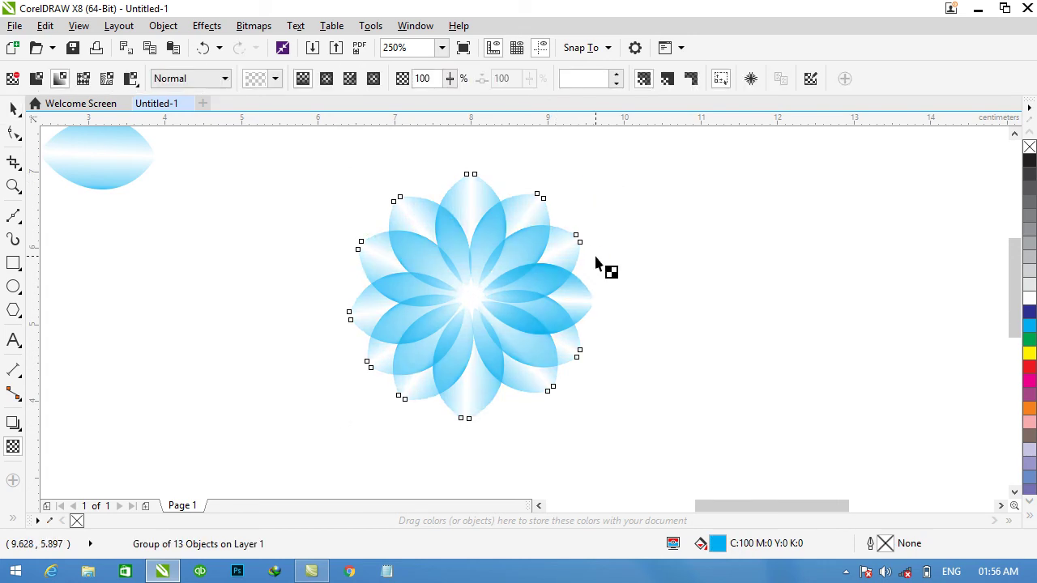
key(ctrl+z)
key(space)
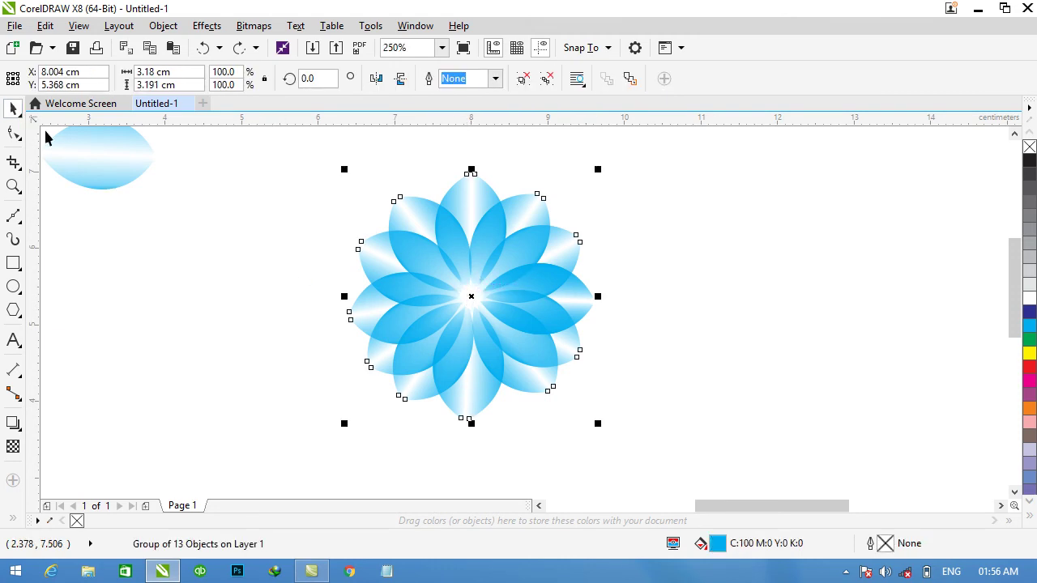
- Create a concentric copy of the flower scaled to about 58.6% and rotate it to about 342.8° for a layered centre
drag(596, 169, 545, 227)
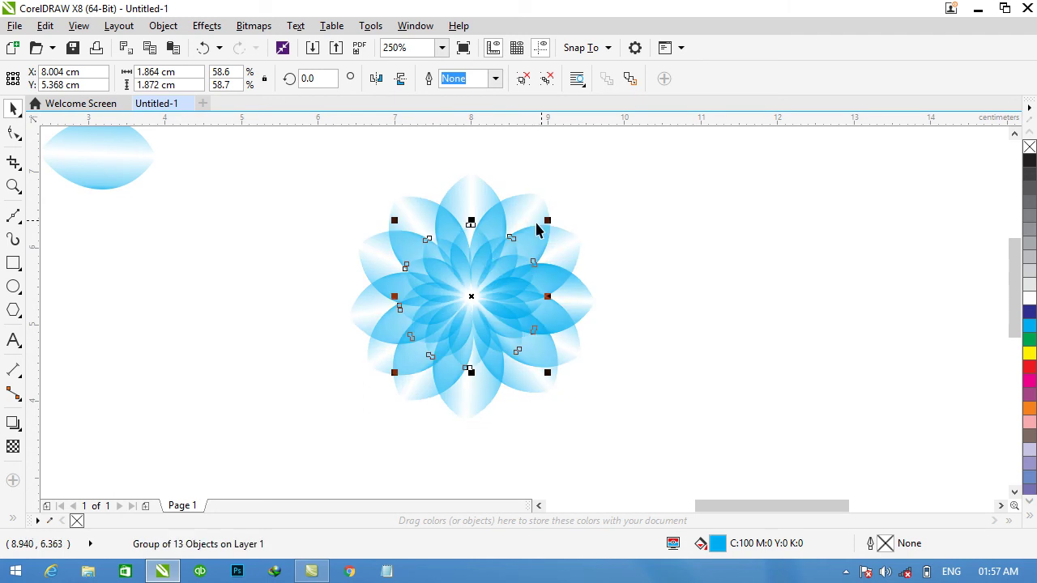
click(471, 295)
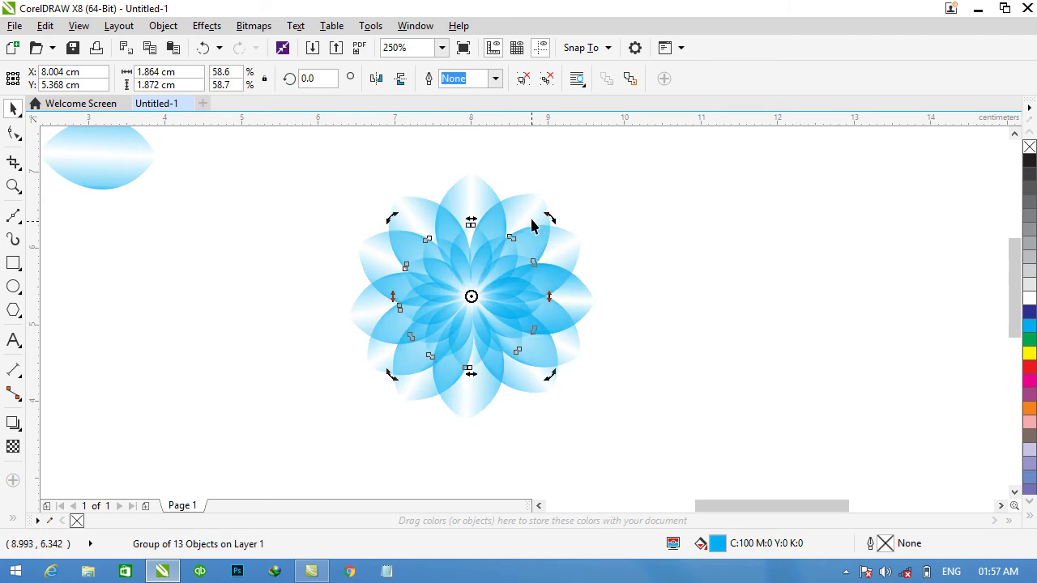
drag(547, 219, 560, 256)
click(672, 267)
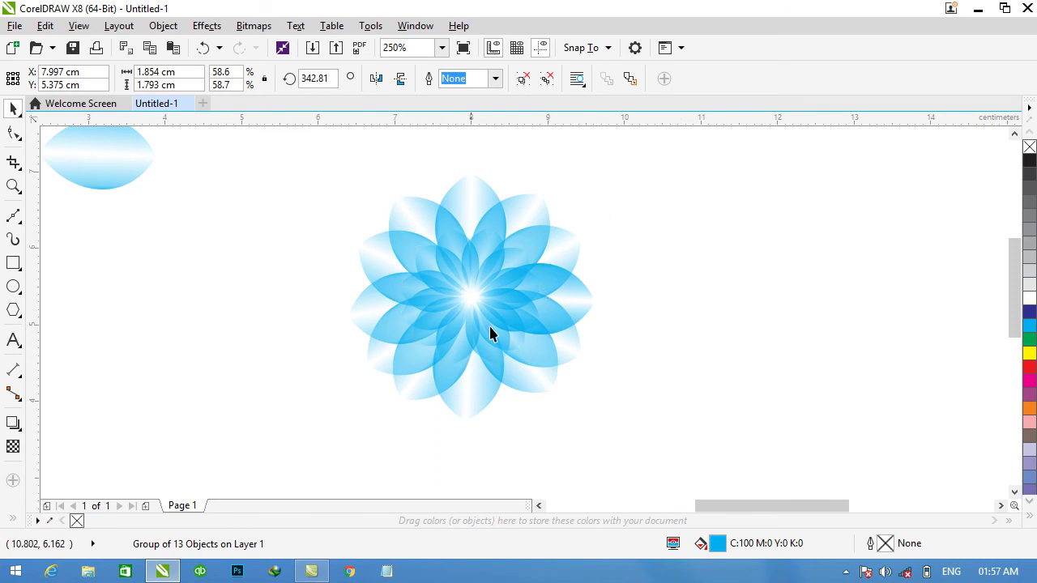
scroll(444, 178, up, 1)
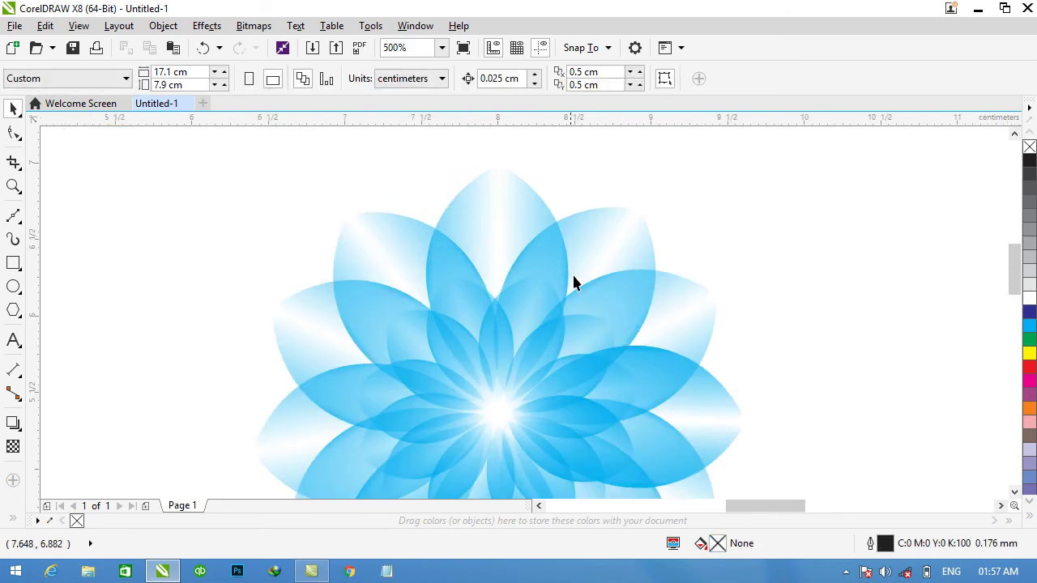
scroll(567, 276, down, 1)
- Delete both flower groups and move the spare horizontal petal to the middle area, at about X 6.79 cm, Y 5.74 cm
drag(435, 456, 385, 488)
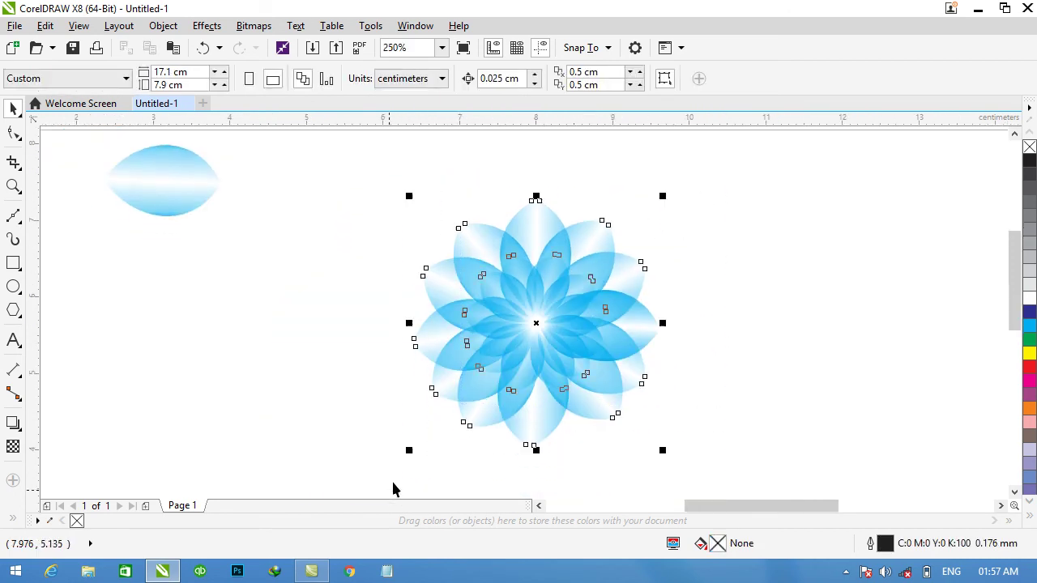
key(Delete)
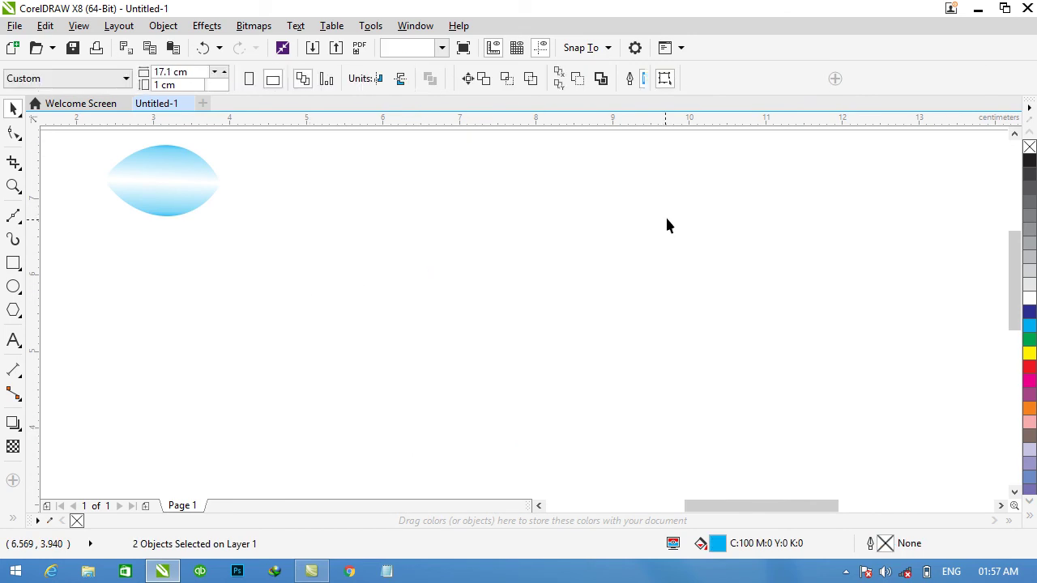
drag(186, 190, 470, 306)
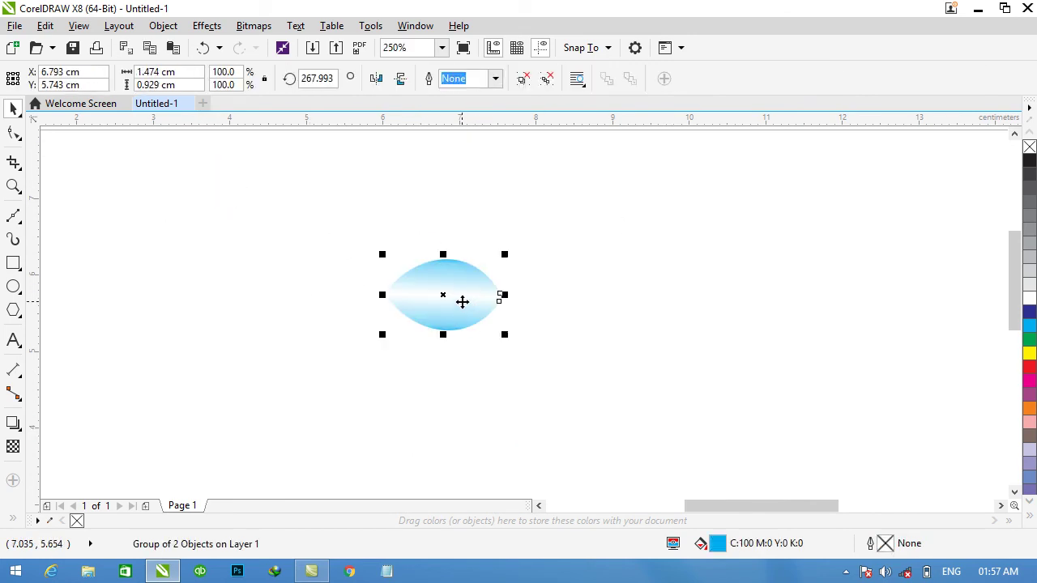
- Rotate the petal upright to about 180.4° and move it to about X 7.27 cm, Y 5.66 cm
click(440, 297)
drag(510, 251, 427, 428)
click(467, 407)
drag(378, 354, 481, 293)
- Ungroup the petal completely and offset its left half upward to about Y 6.16 cm
right_click(481, 291)
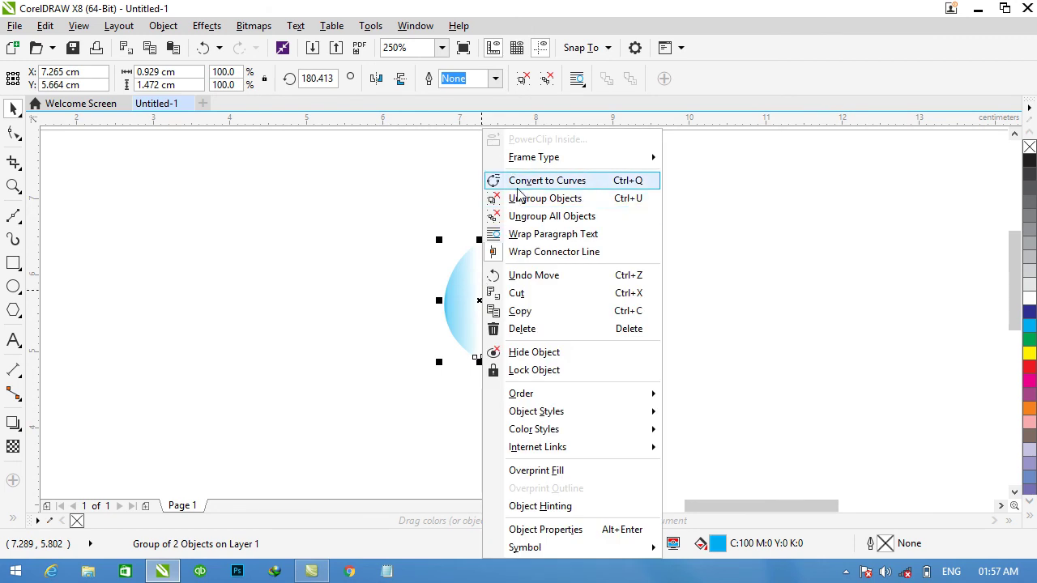
click(546, 216)
click(496, 294)
drag(497, 294, 503, 357)
click(544, 307)
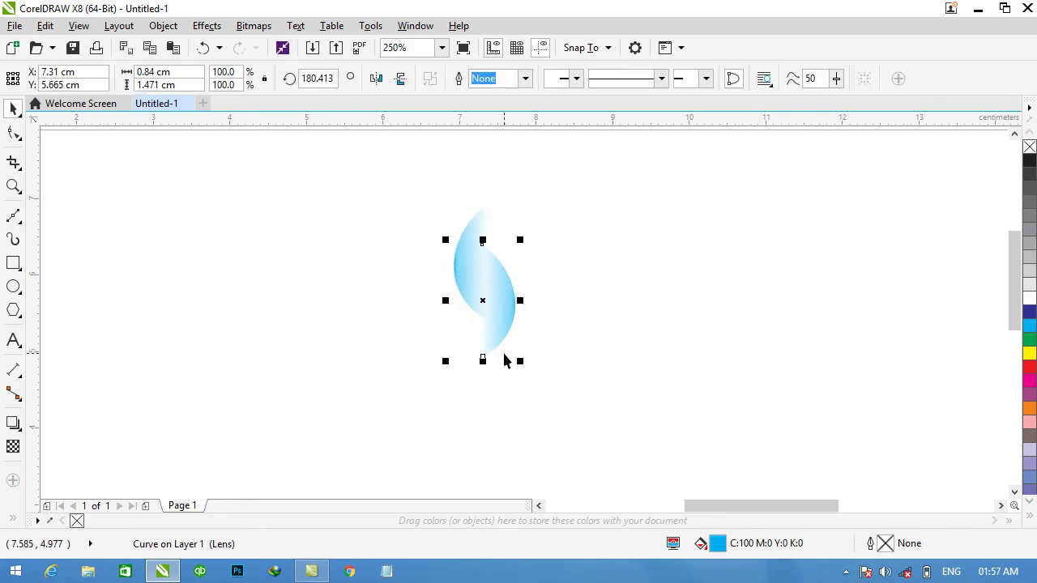
- Try shifting the left petal half sideways to X 7.225 cm and nudge it back towards the right half
drag(572, 194, 426, 397)
click(657, 373)
click(497, 295)
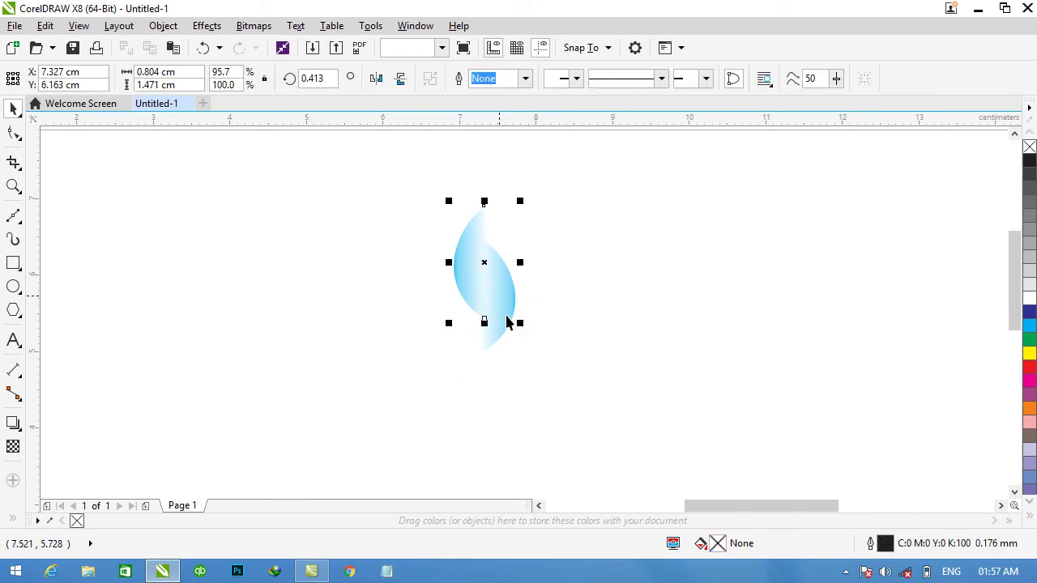
drag(497, 296, 509, 307)
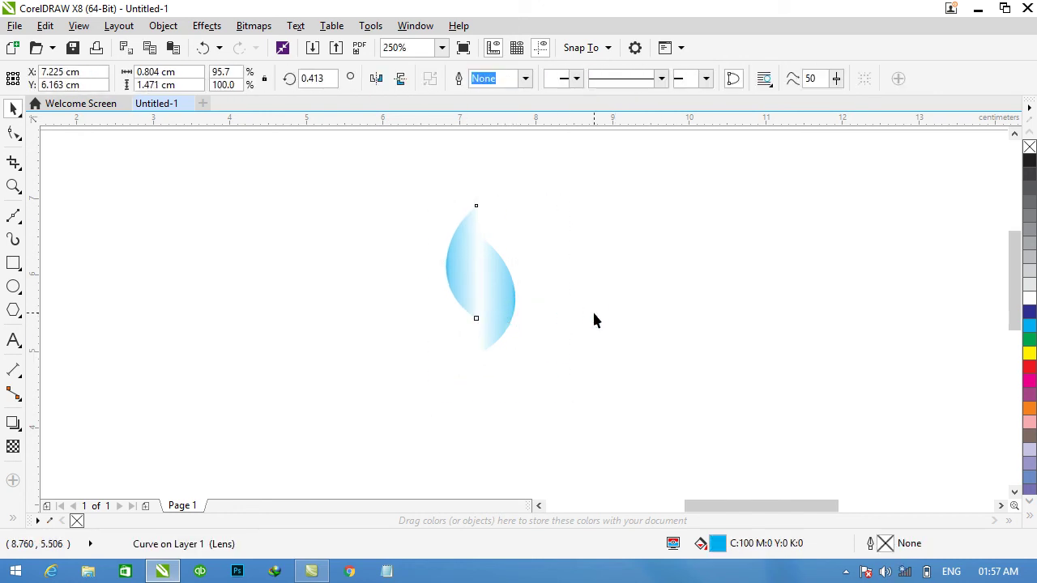
key(ctrl+Right)
key(ctrl+Right)
key(ctrl+Right)
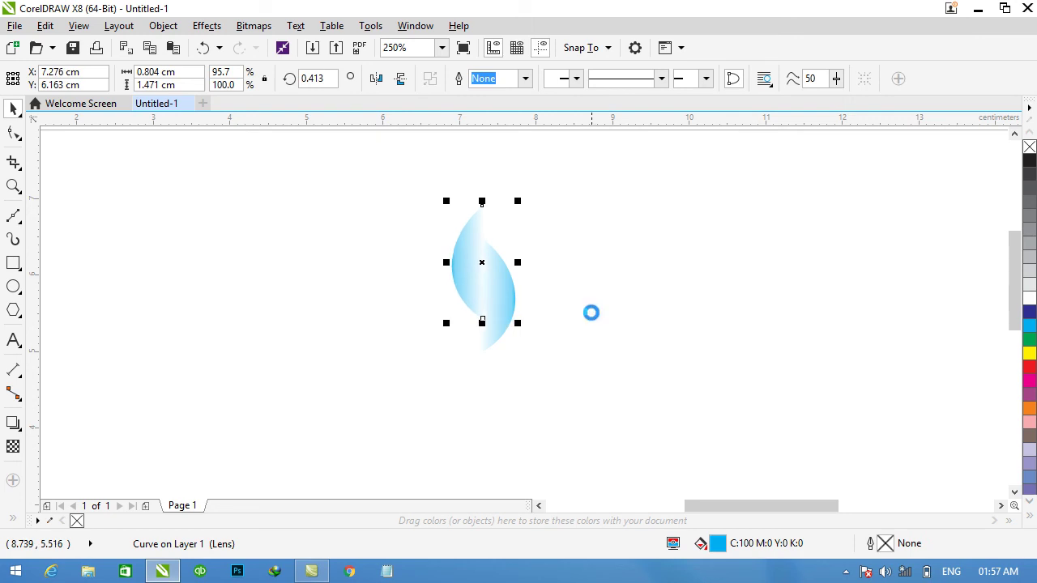
- Group the two offset petal halves and move the group up to about X 7.26 cm, Y 6.42 cm
click(579, 320)
drag(553, 185, 437, 382)
right_click(479, 276)
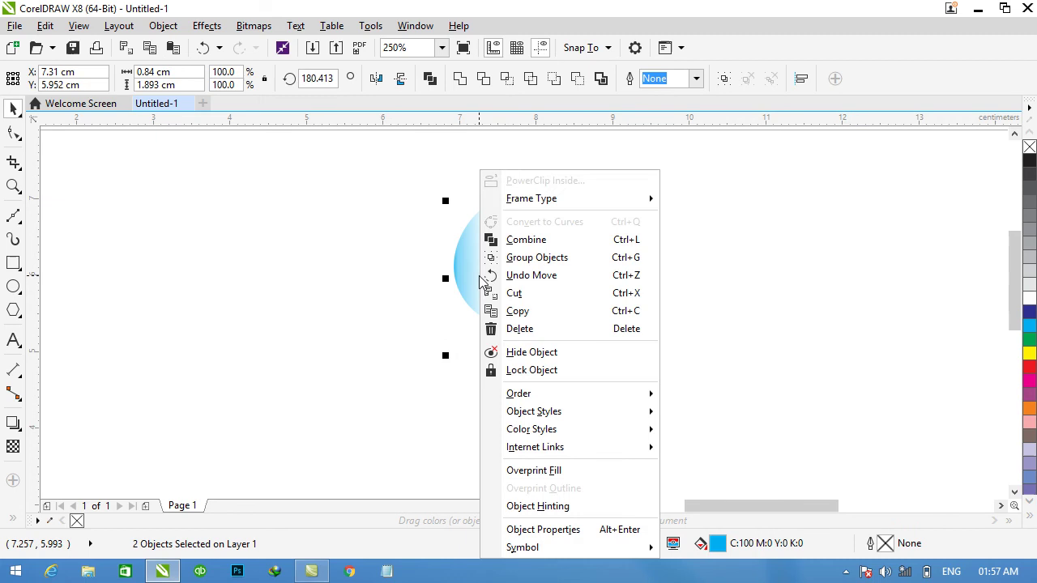
click(542, 257)
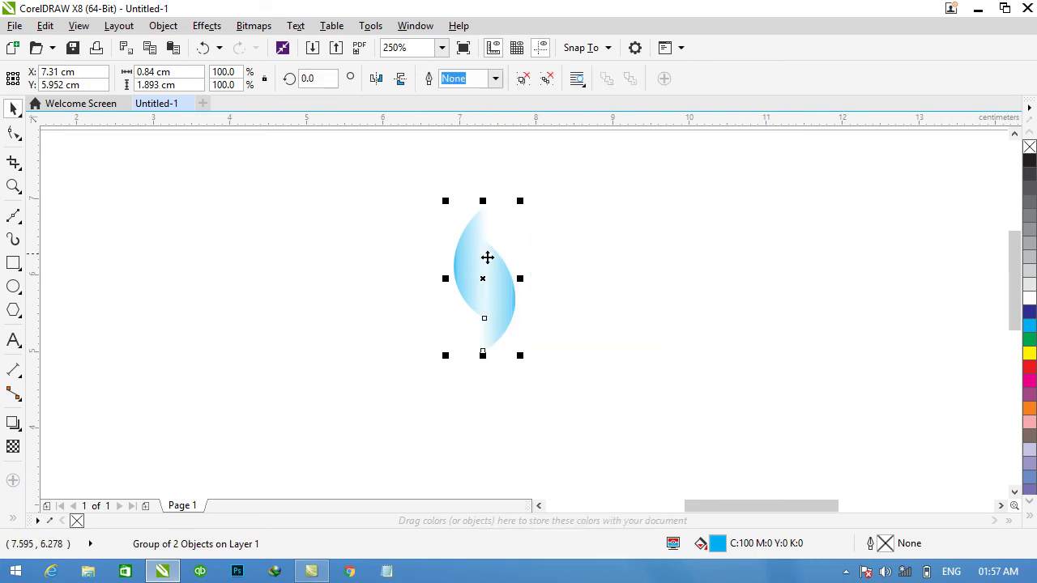
drag(470, 252, 469, 230)
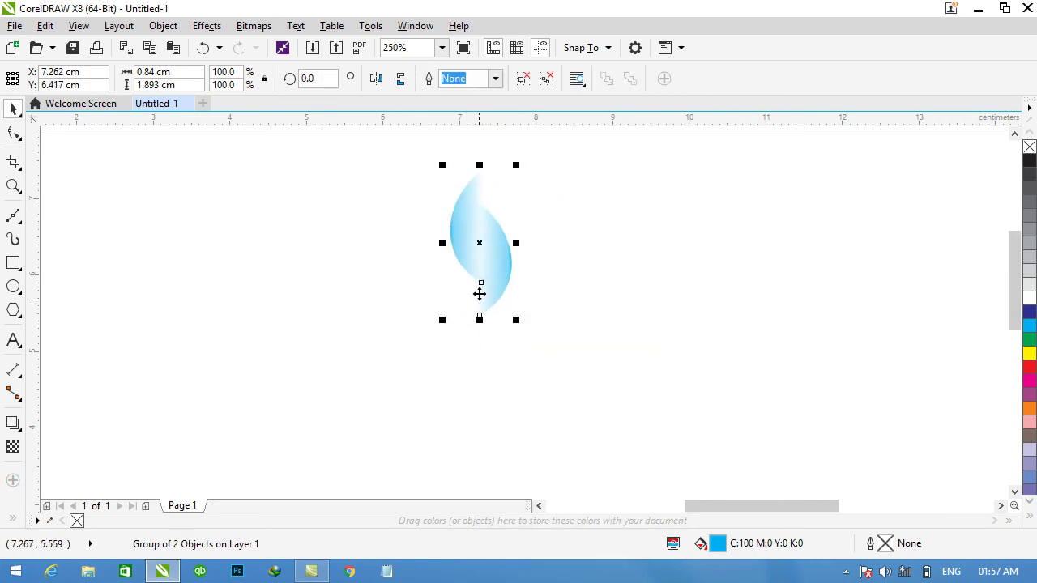
- Add rotated copies of the offset petal clockwise around its base, including ones at about 333.7°, 298.2° and 263.9°
click(480, 243)
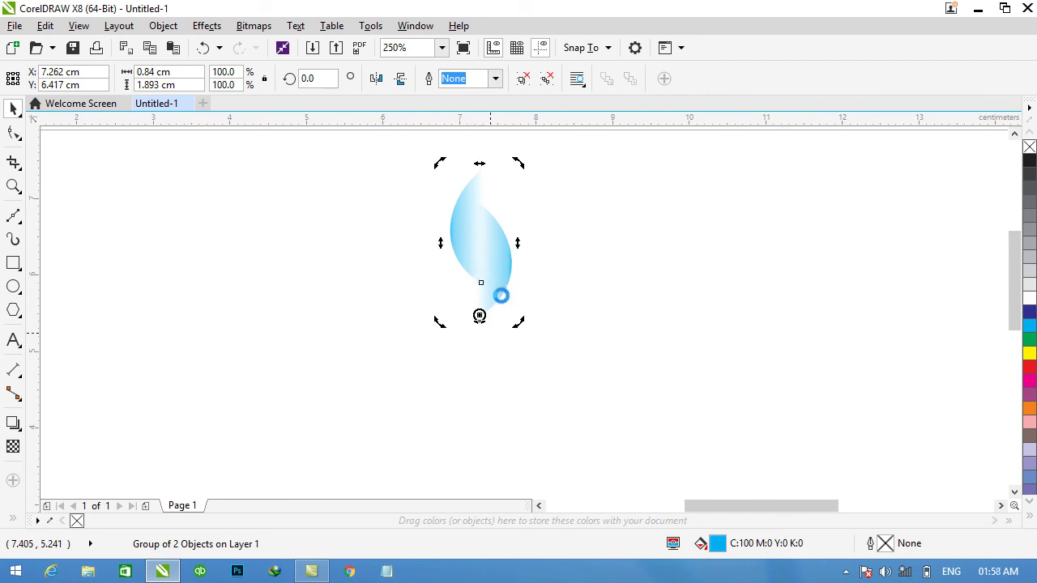
drag(518, 163, 559, 233)
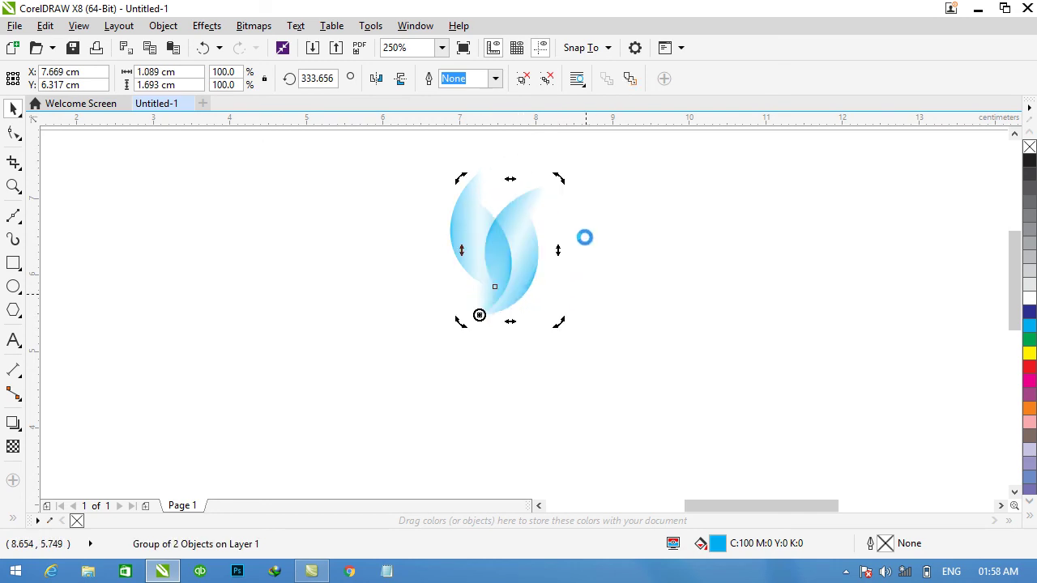
drag(564, 176, 597, 235)
key(ctrl+z)
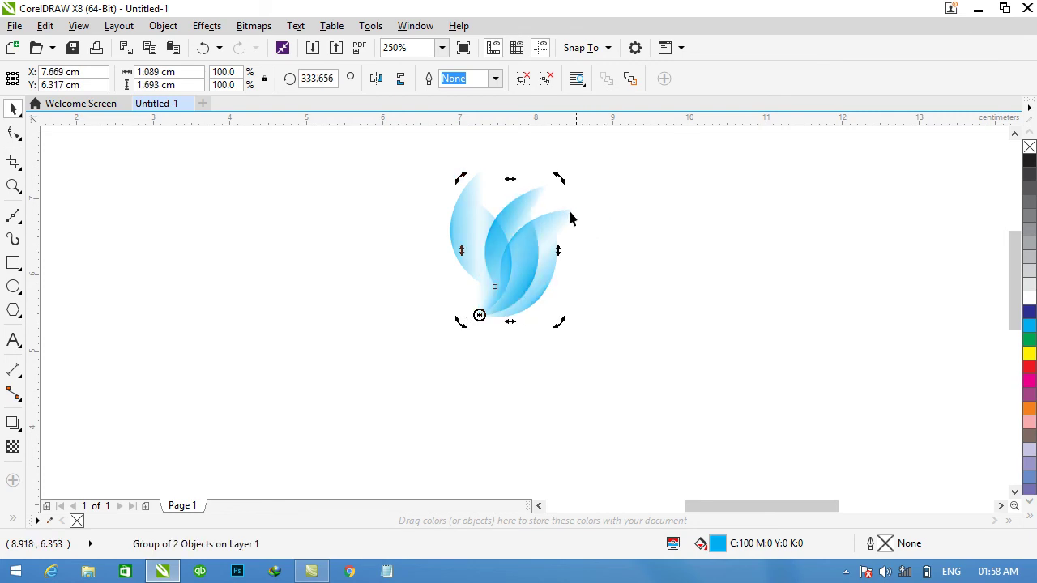
drag(556, 177, 607, 297)
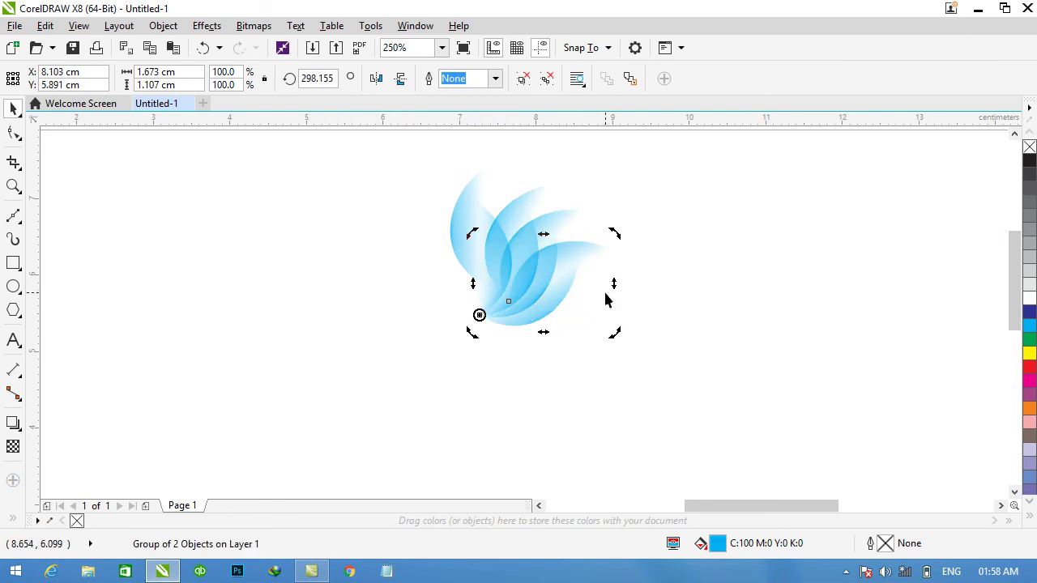
drag(615, 235, 622, 332)
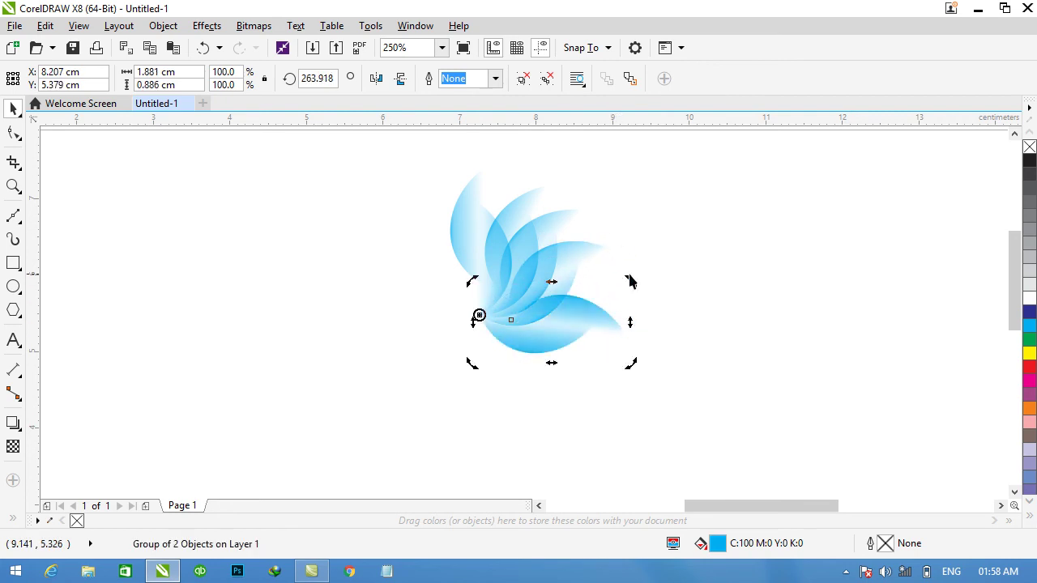
- Continue the ring with petal copies rotated around the same base to about 237.2°, 202.5°, 184.4° and 166.8°
drag(630, 280, 652, 360)
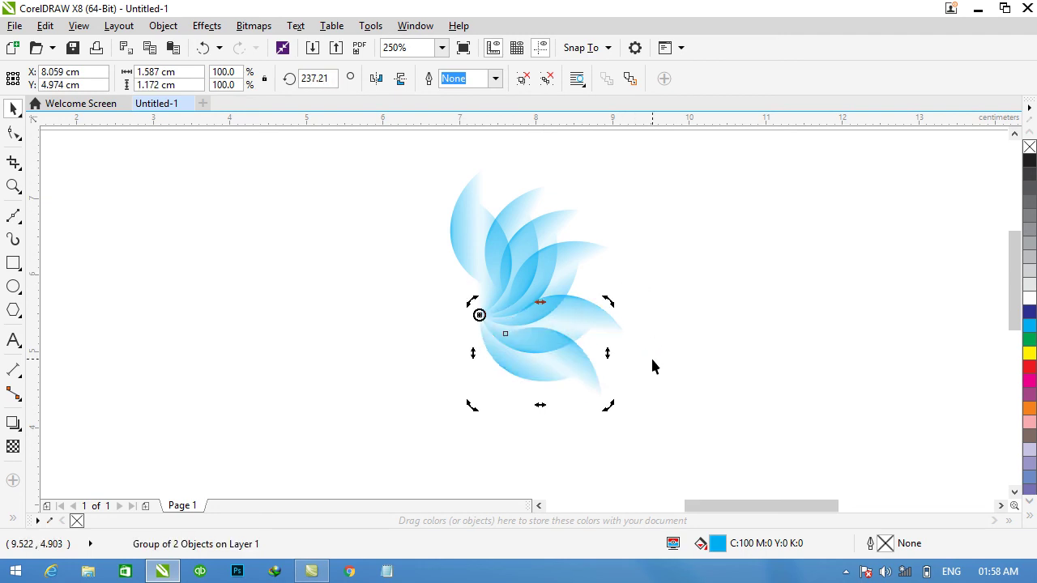
drag(613, 413, 551, 479)
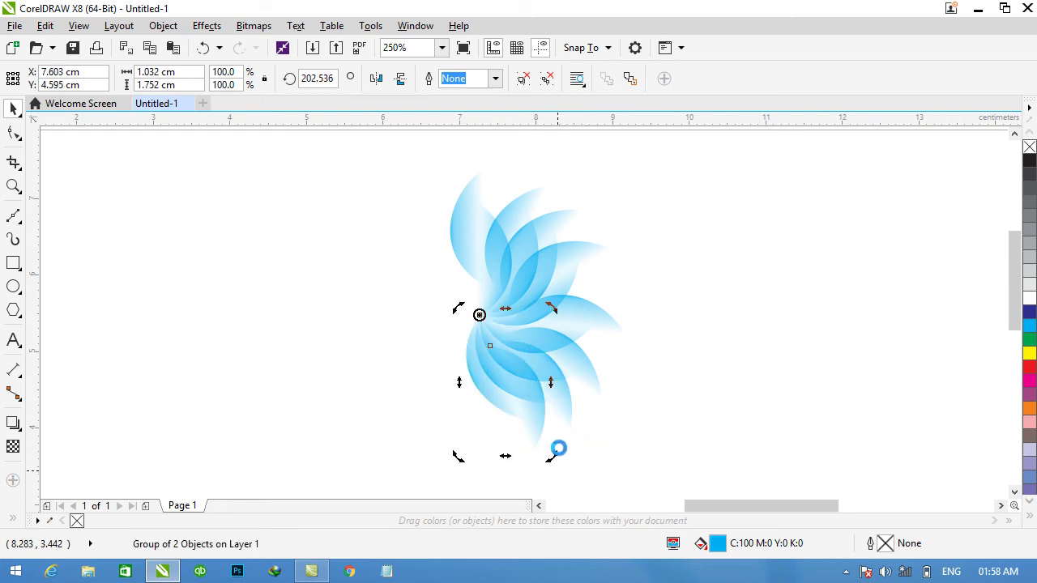
drag(548, 454, 509, 488)
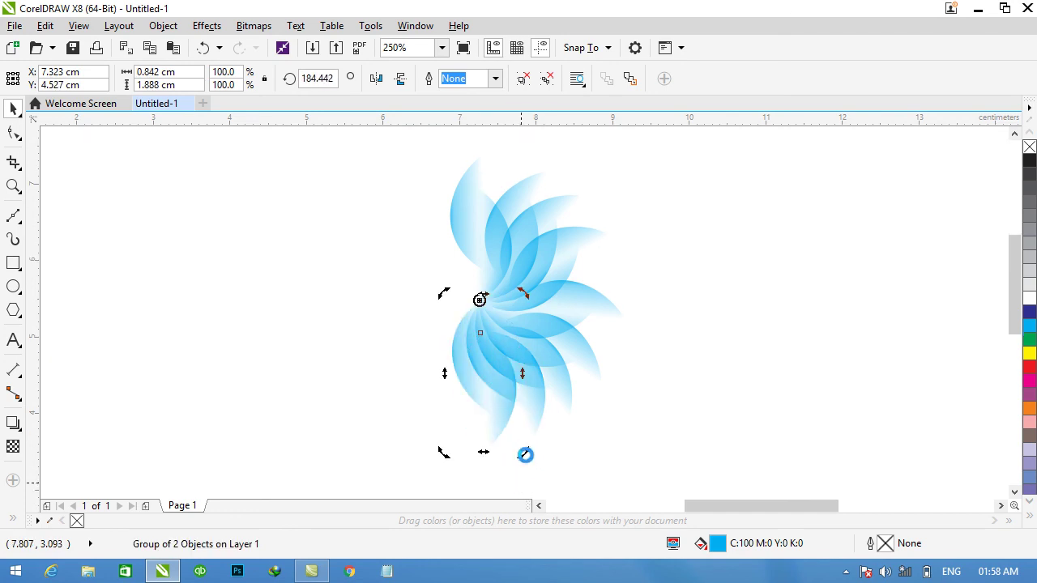
drag(527, 448, 475, 493)
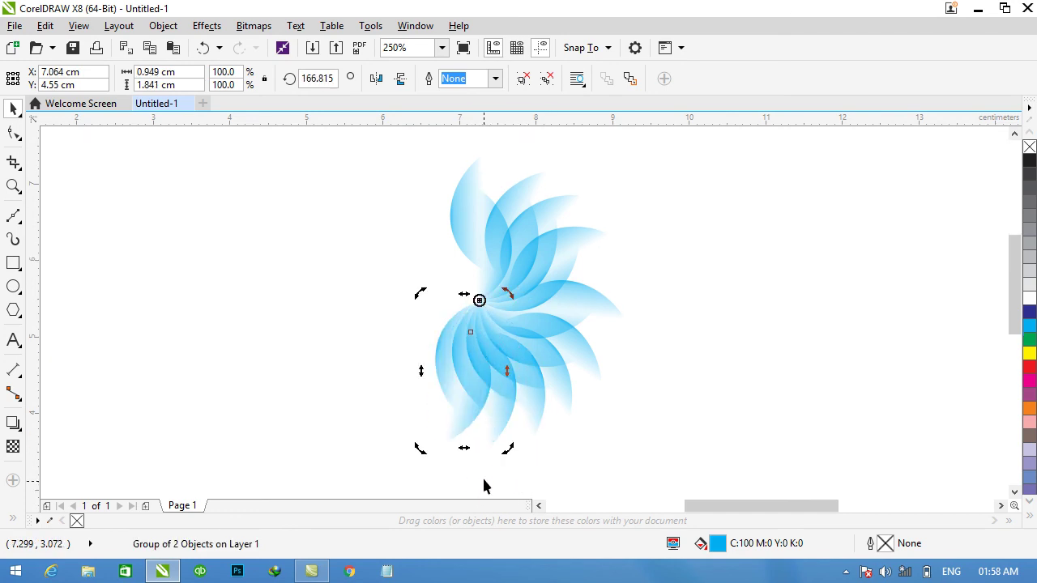
- Complete the flower with petal copies rotated to about 148.4°, 121°, 94° and onward round to about 32.6°
drag(509, 450, 456, 491)
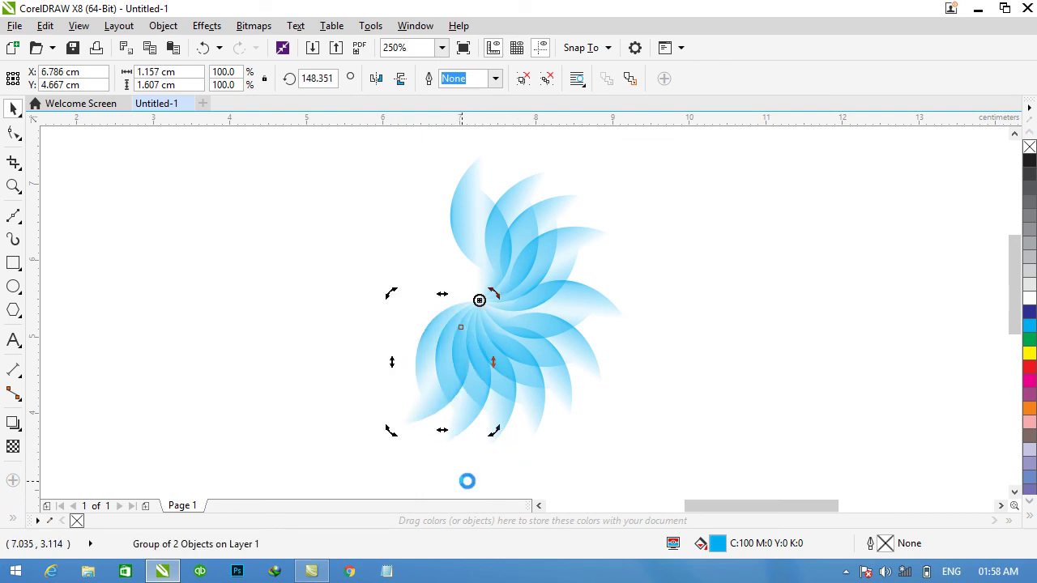
drag(495, 433, 426, 457)
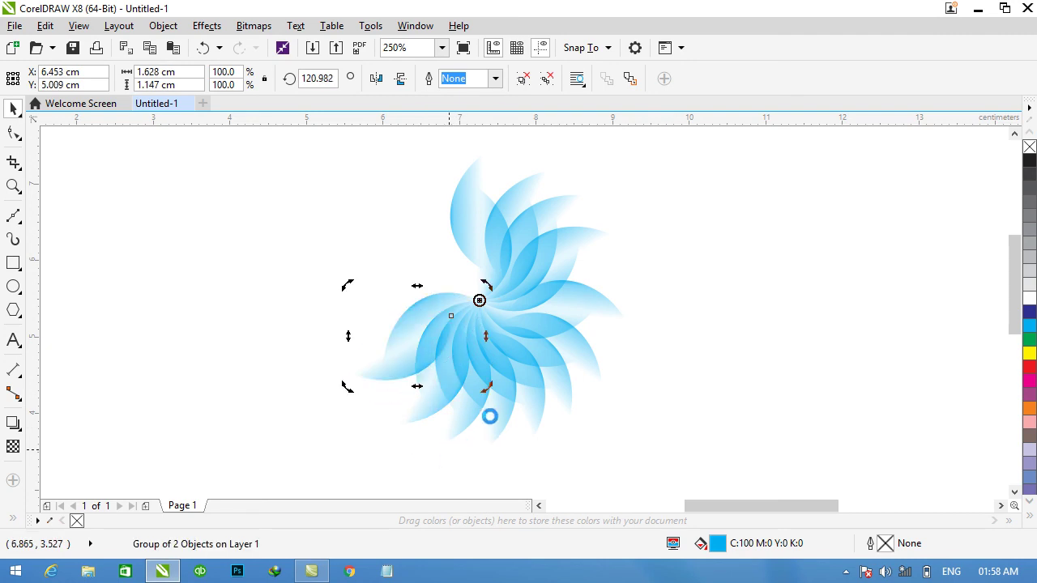
drag(491, 386, 428, 419)
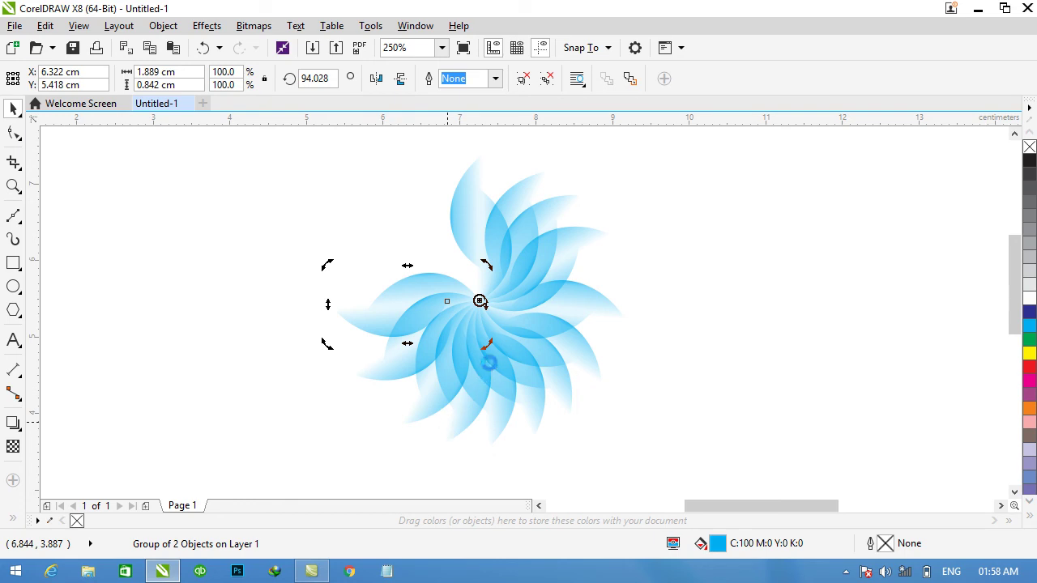
drag(488, 346, 483, 321)
click(501, 343)
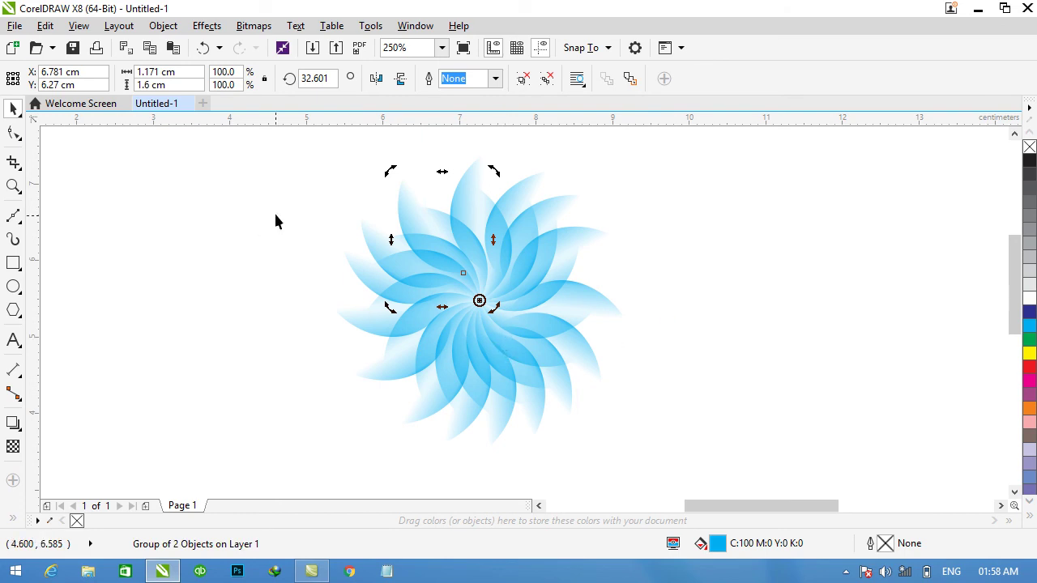
click(146, 208)
- Move the whole flower to about X 7.87 cm, Y 4.17 cm and group its petals
scroll(519, 217, down, 2)
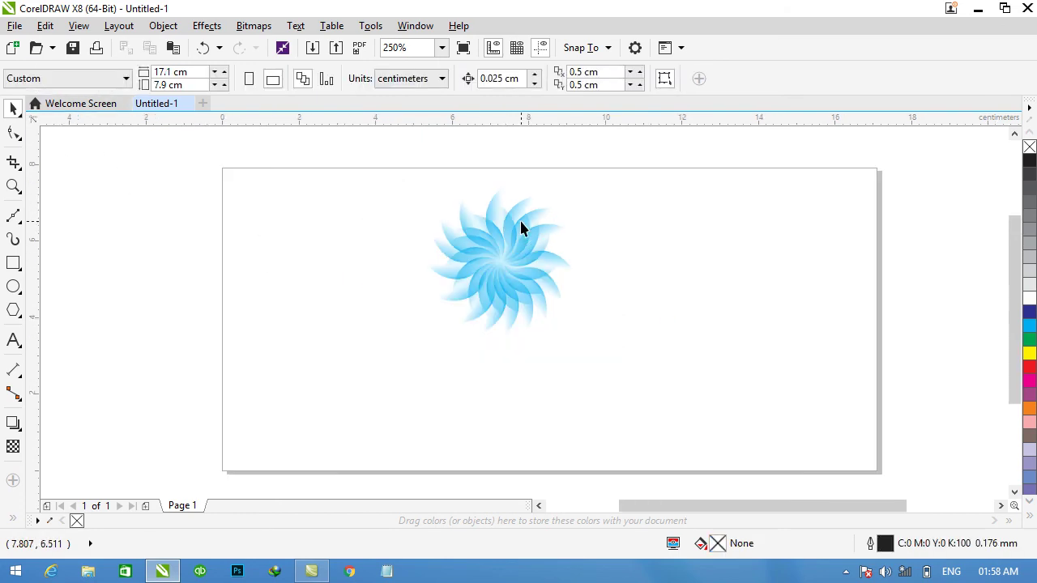
click(470, 301)
drag(500, 251, 535, 324)
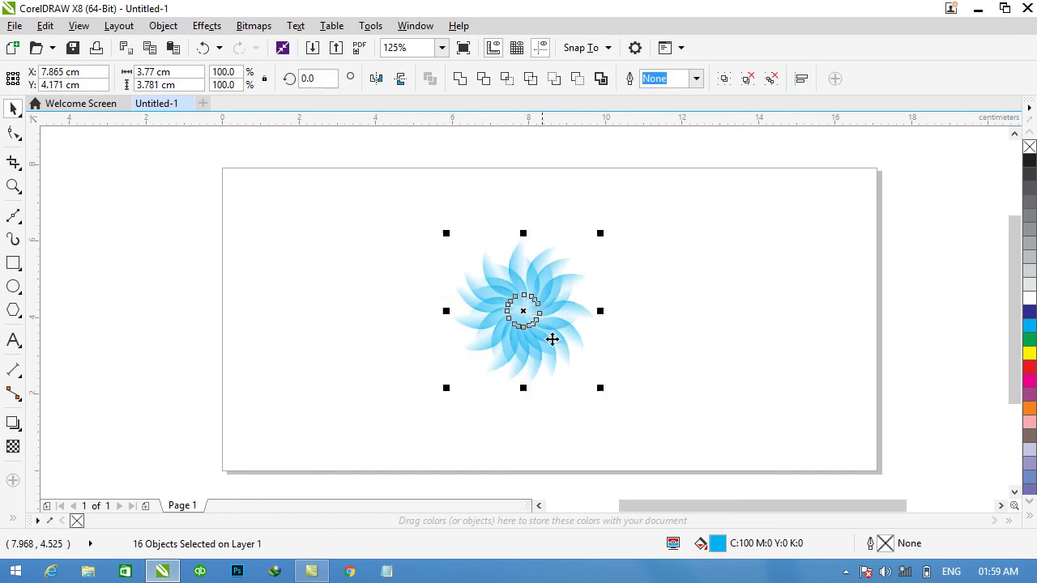
right_click(519, 314)
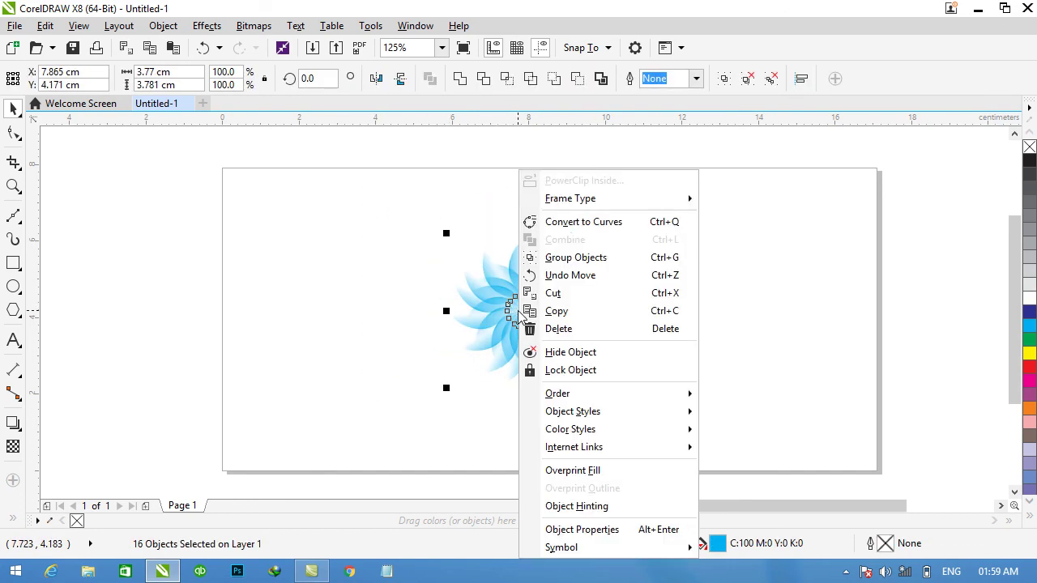
click(572, 258)
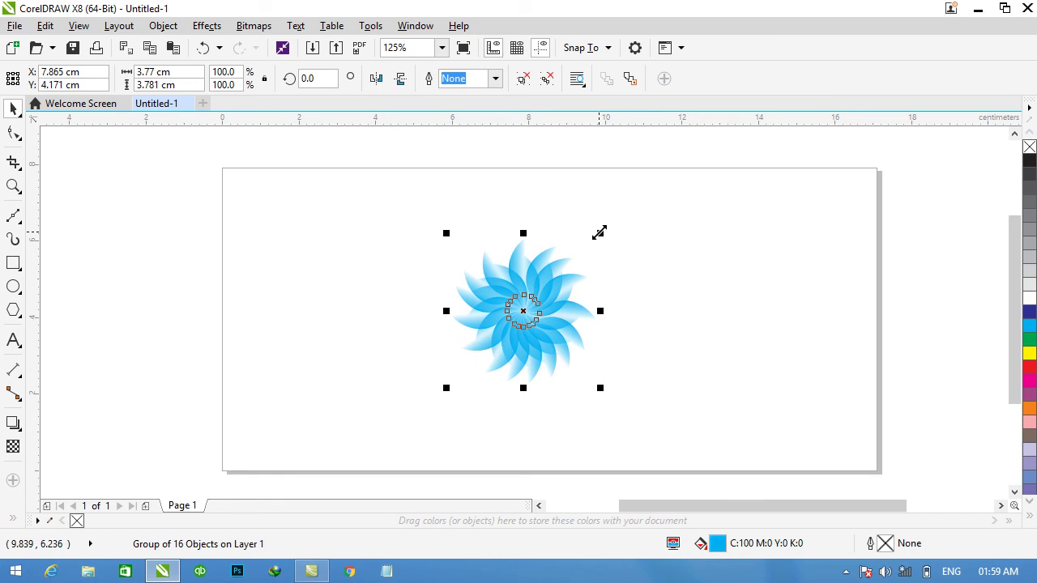
- Create a centred copy of the flower scaled to about 37.1% and rotate it to about 340.8°
drag(599, 234, 571, 282)
scroll(509, 296, up, 2)
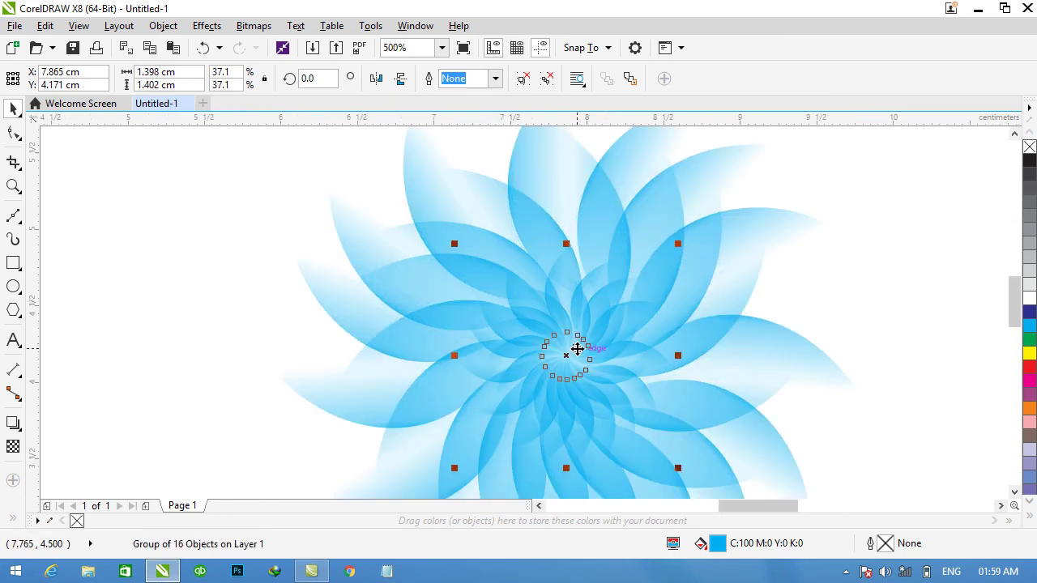
click(565, 357)
drag(681, 237, 707, 284)
scroll(708, 288, down, 1)
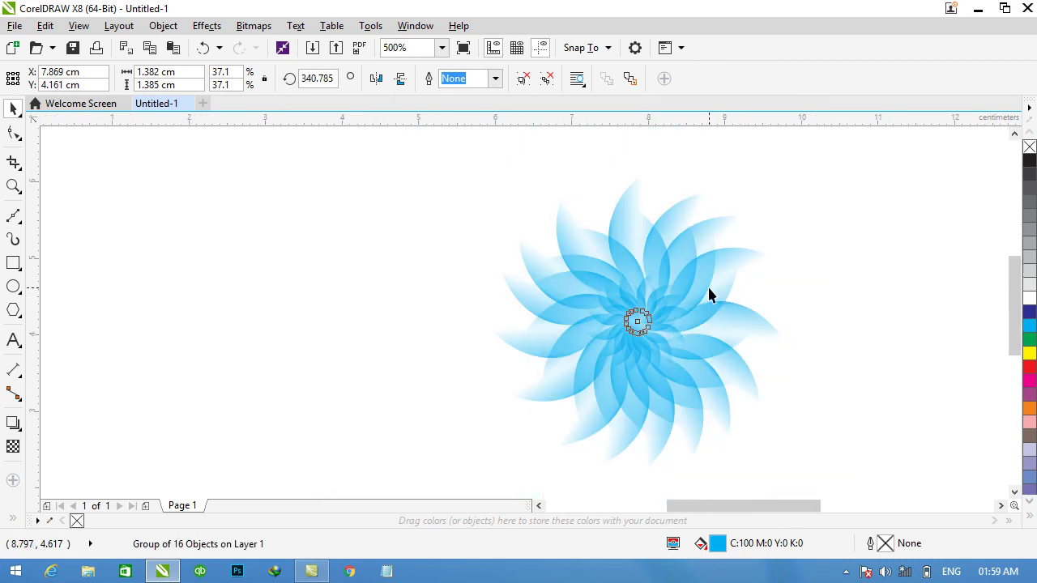
scroll(848, 396, down, 2)
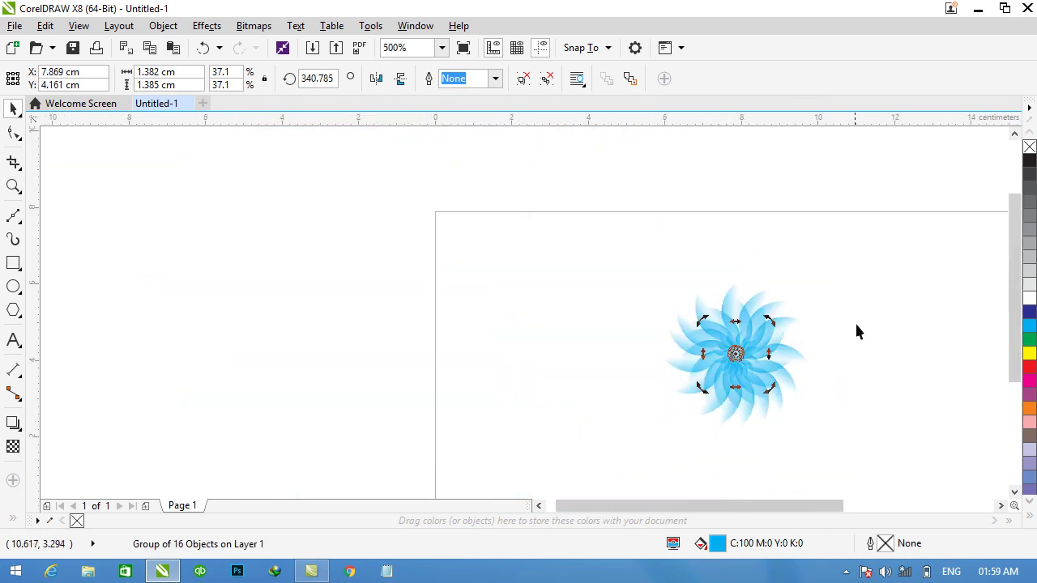
click(849, 350)
- Move the large flower away from the small one to about X 11.99 cm, Y 4.06 cm and delete it
drag(750, 504, 817, 502)
scroll(684, 476, down, 1)
scroll(691, 461, up, 2)
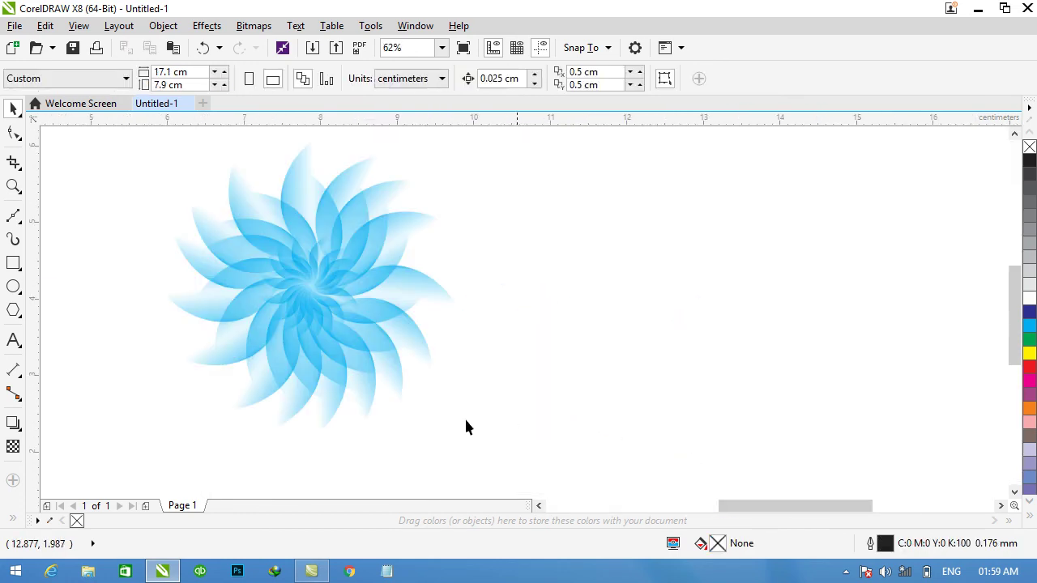
click(235, 281)
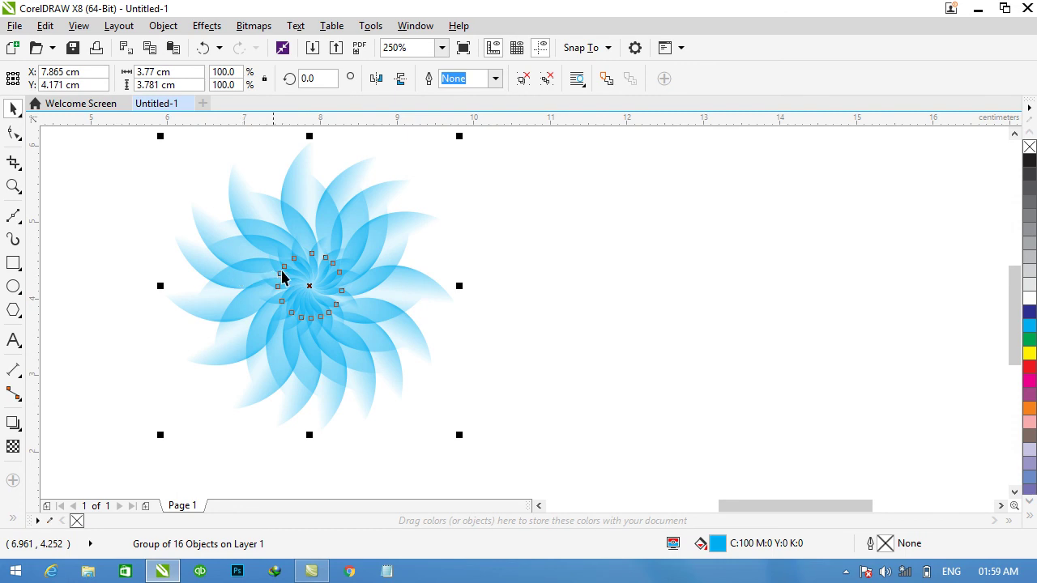
drag(289, 277, 612, 278)
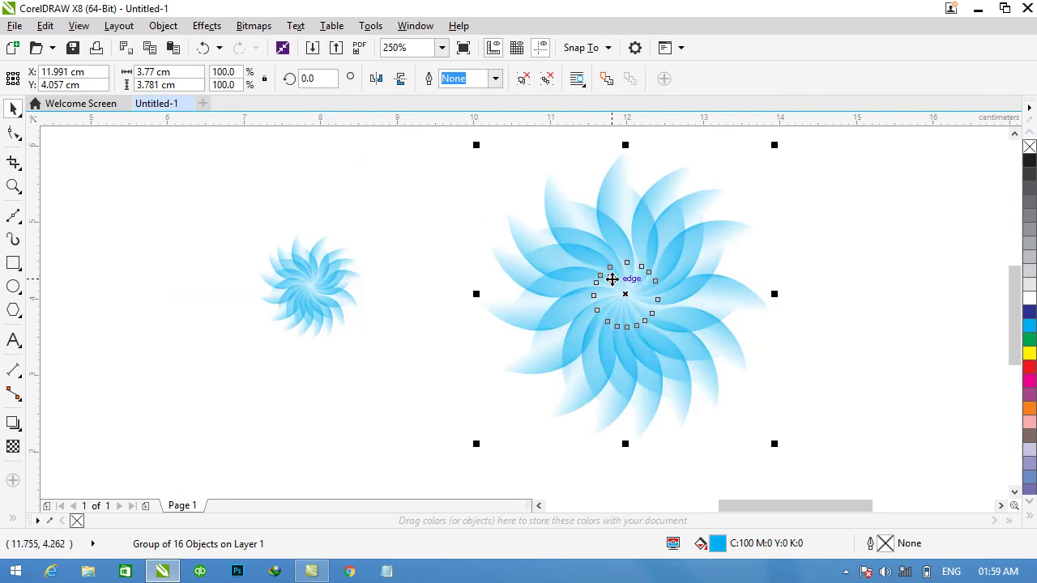
key(Delete)
- Ungroup the remaining small flower completely into separate petal halves
click(332, 275)
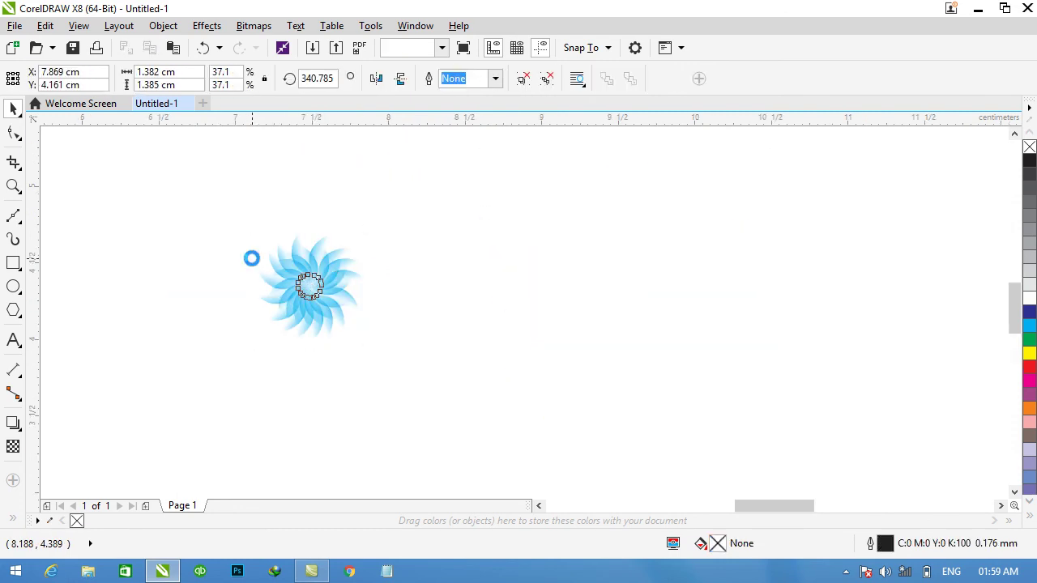
key(shift+F2)
right_click(450, 274)
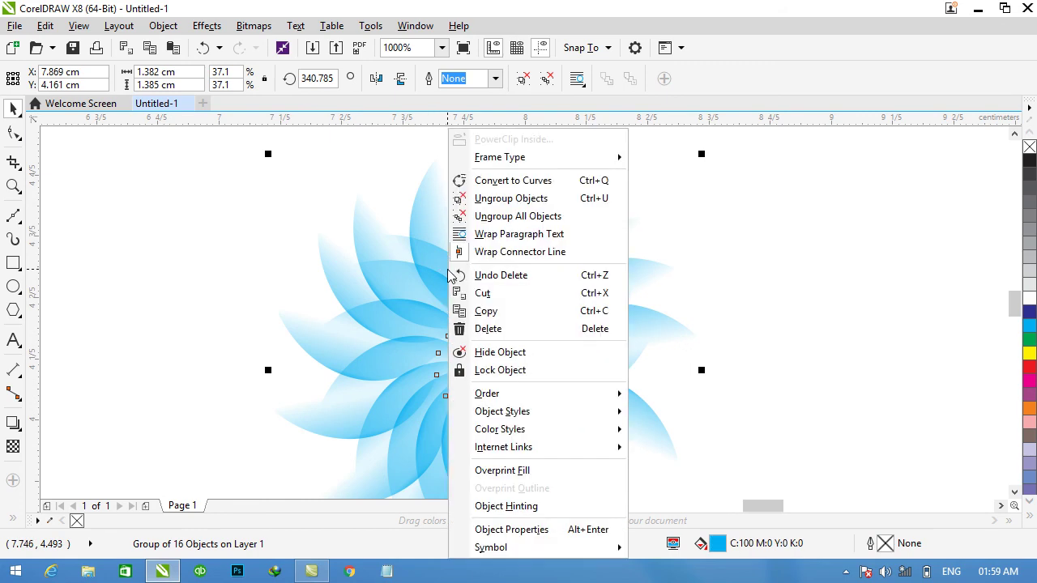
click(499, 216)
- Delete several petal halves from the upper and right side of the ungrouped flower to isolate individual halves
drag(793, 196, 521, 496)
key(Delete)
drag(756, 224, 570, 327)
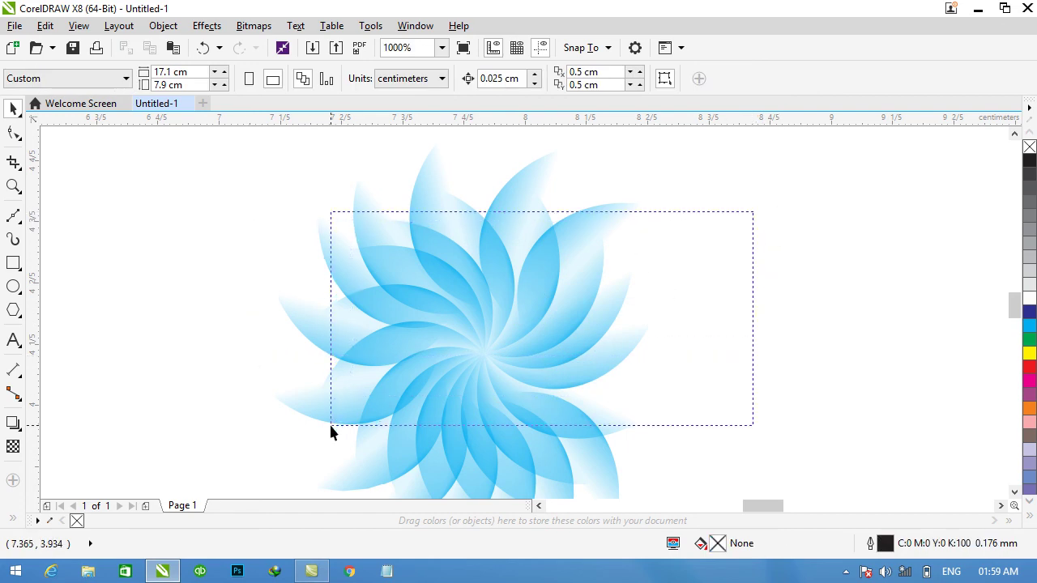
drag(330, 424, 330, 422)
key(Delete)
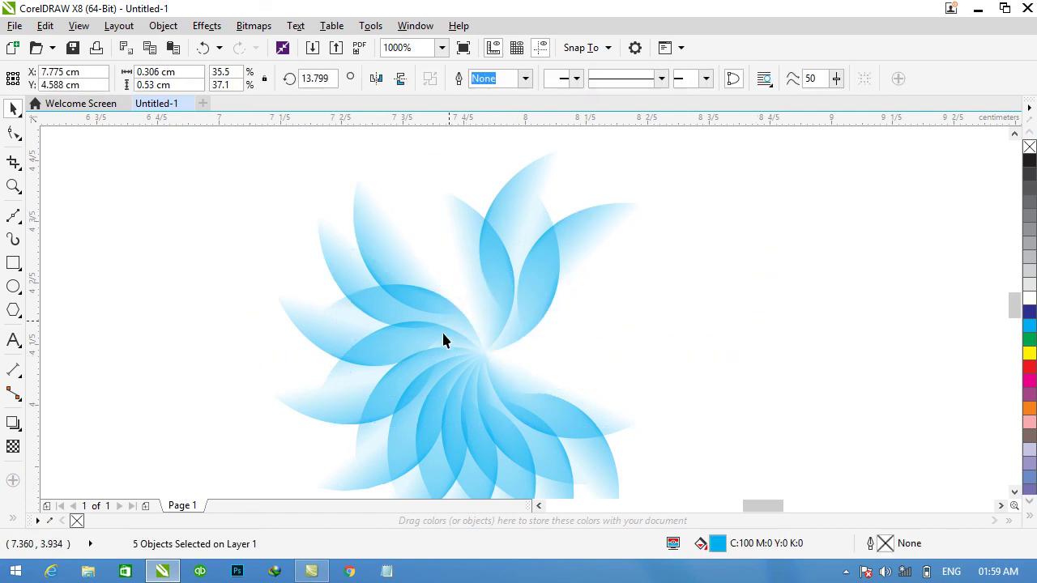
key(Delete)
click(423, 356)
key(Delete)
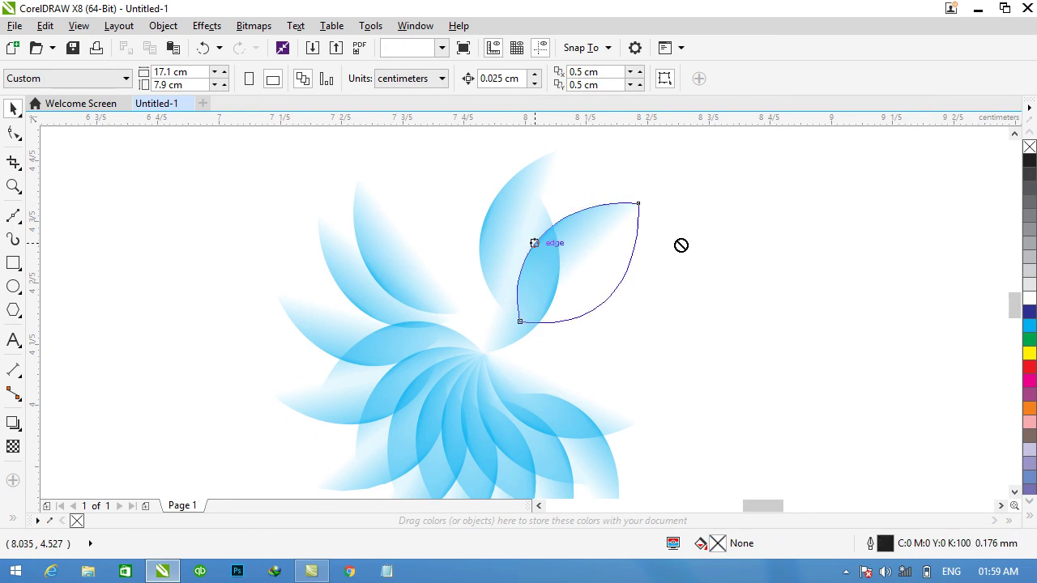
- Move one petal half clear of the flower to about X 8.79 cm, Y 4.46 cm and set its rotation centre at its lower tip
drag(574, 244, 764, 246)
click(766, 267)
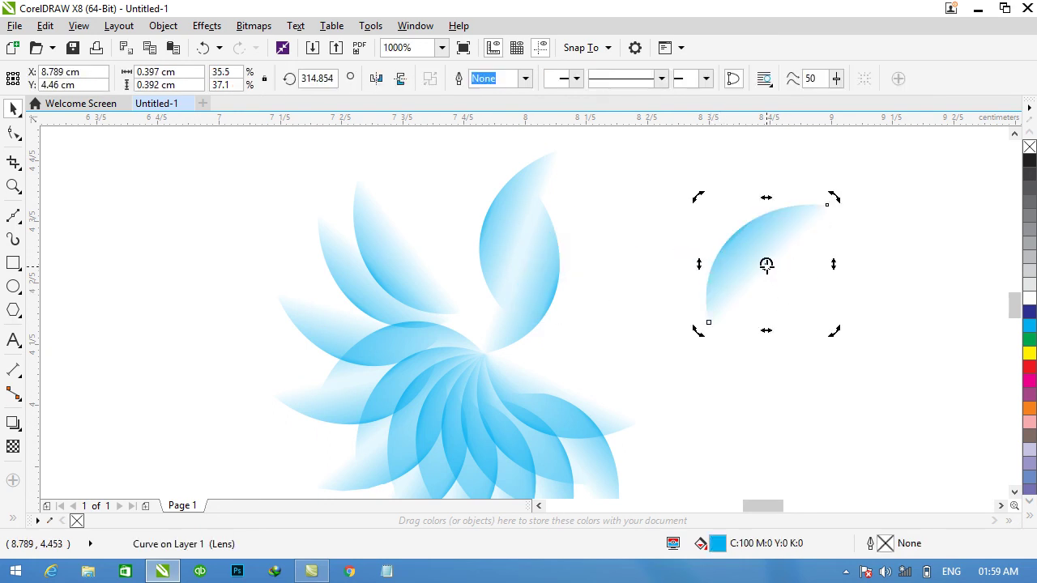
drag(731, 301, 708, 322)
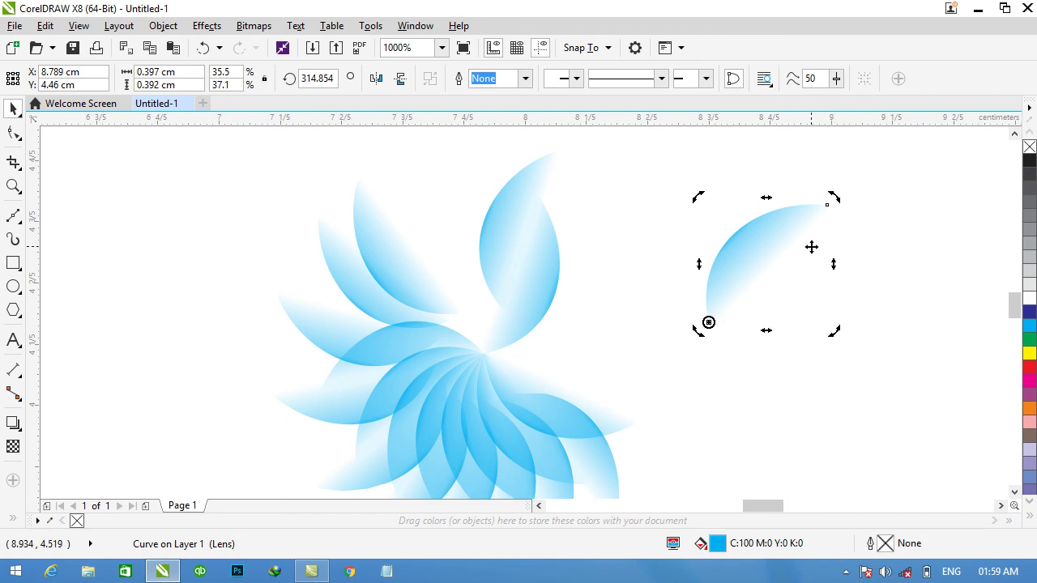
- Duplicate the separated petal half, rotate the duplicate about its lower tip to about 120.6° and place it at about X 8.34 cm, Y 4.36 cm
key(ctrl+d)
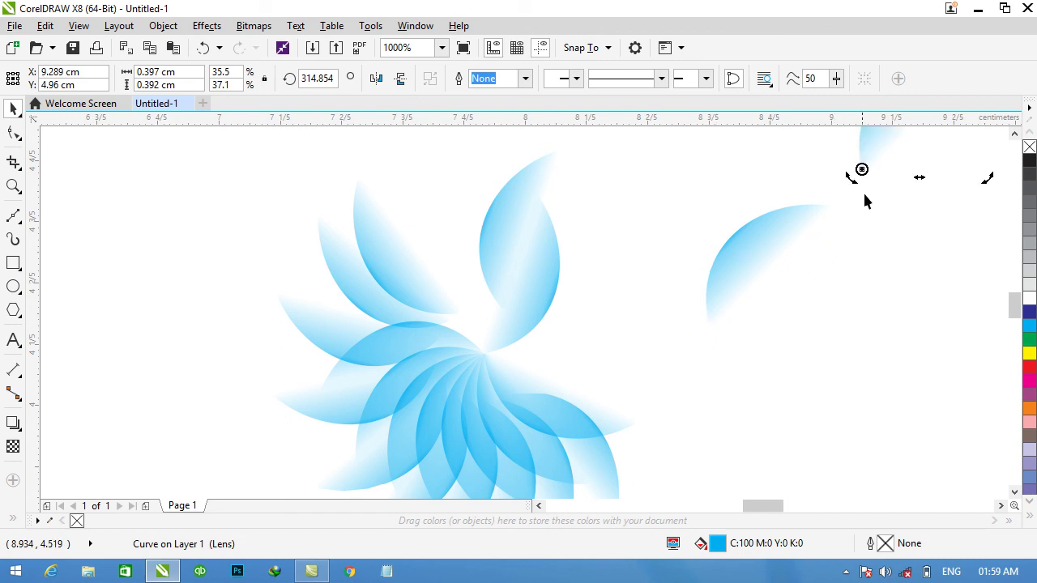
drag(880, 156, 731, 320)
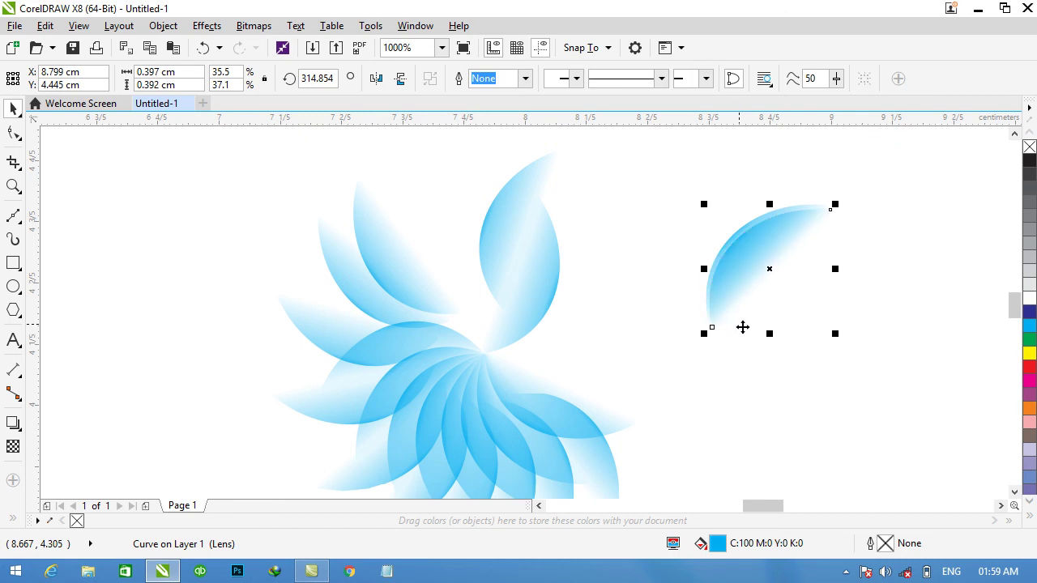
click(770, 273)
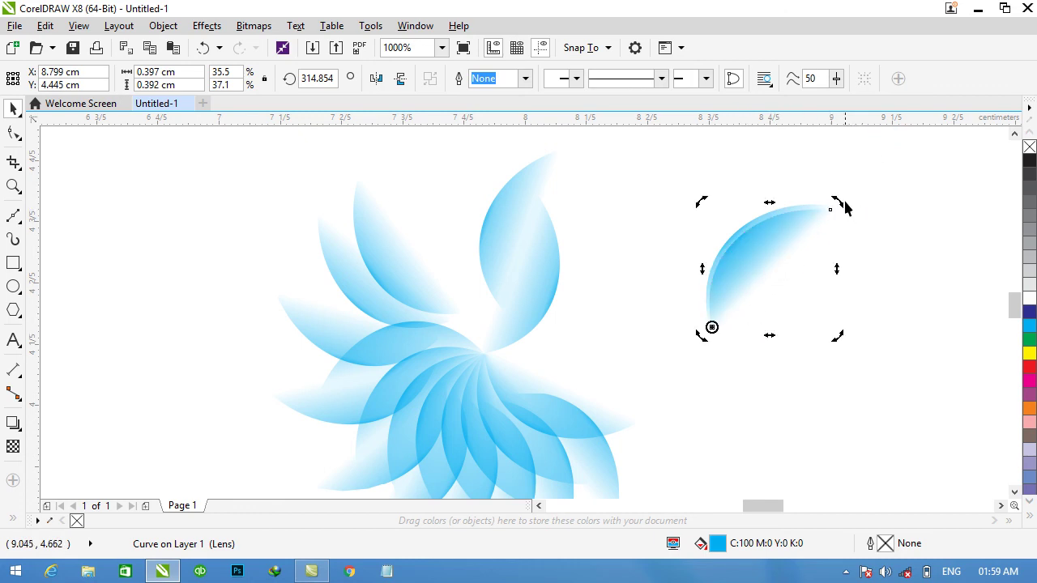
drag(837, 203, 848, 243)
drag(848, 244, 844, 258)
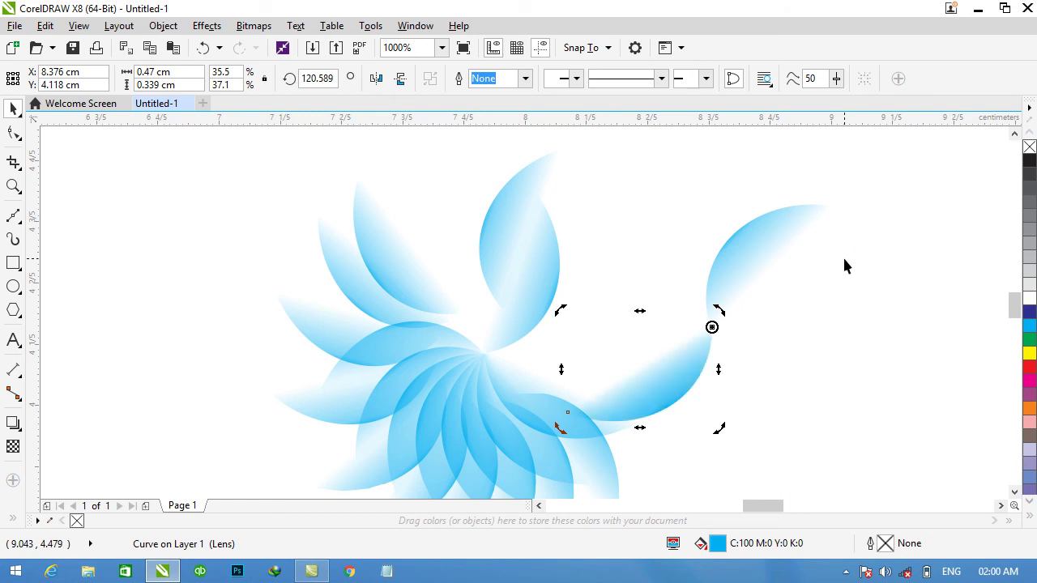
drag(720, 367, 663, 319)
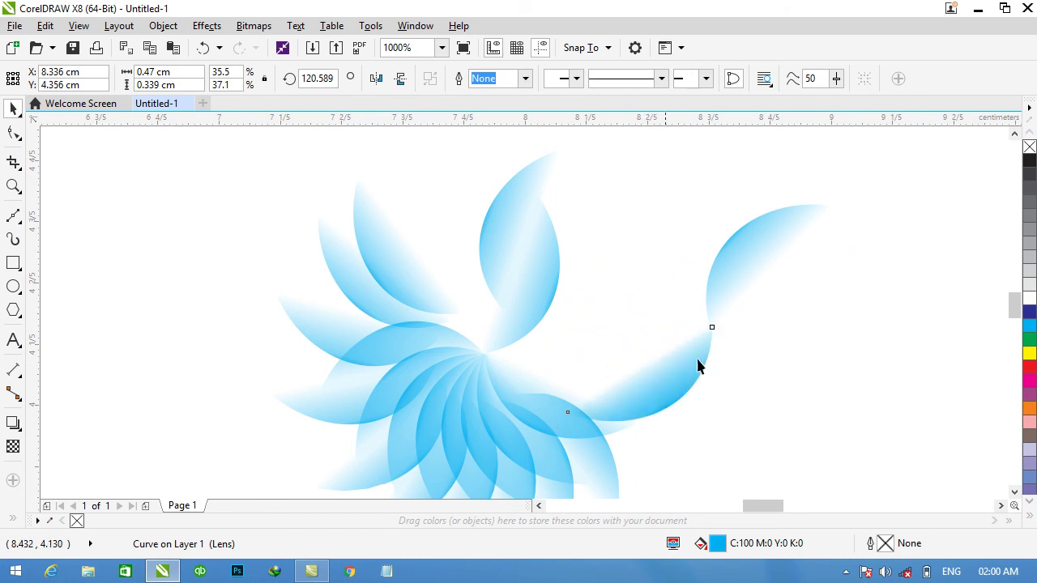